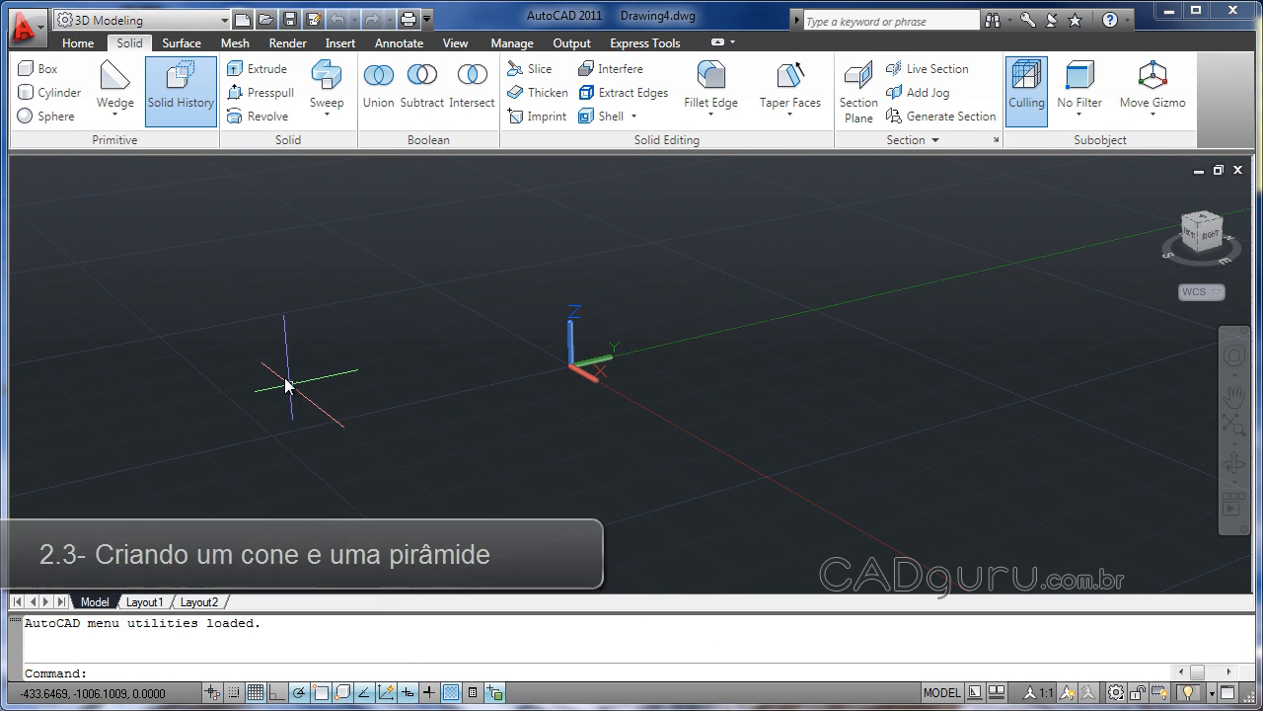
Create a solid cone near the origin with a base radius of about 431 and a height of about 685.
left_click(124, 118)
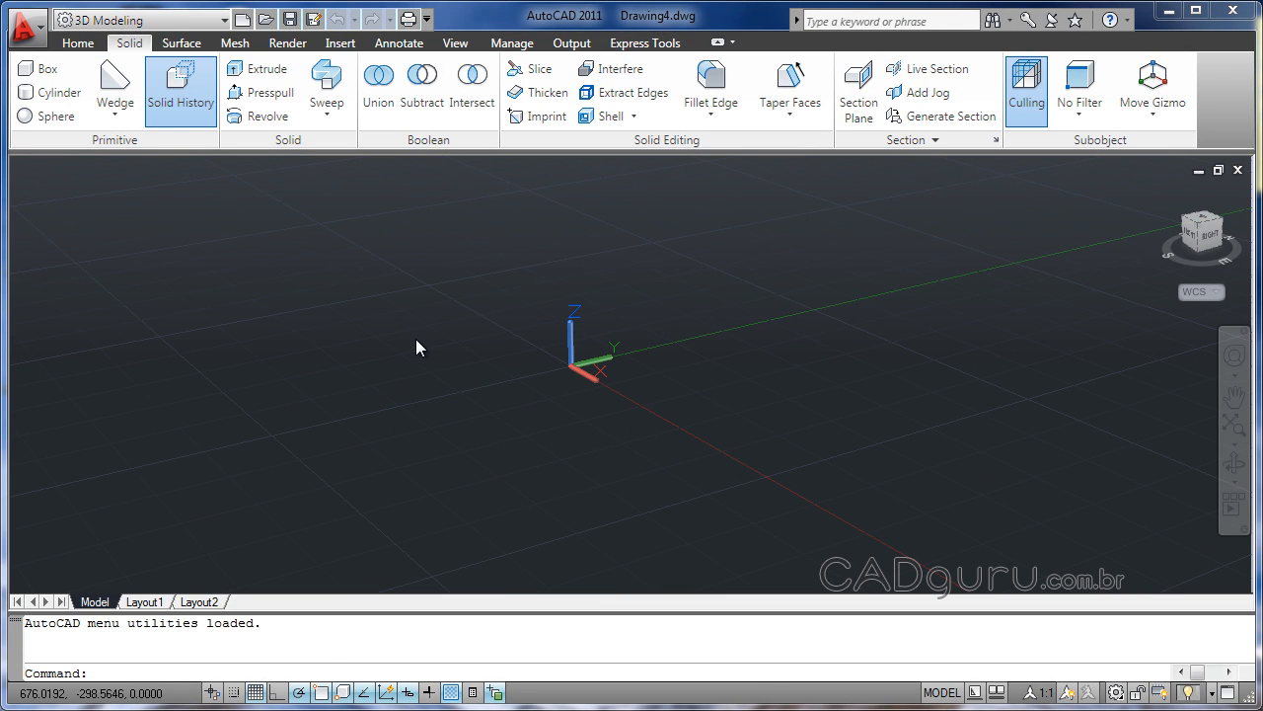
left_click(117, 120)
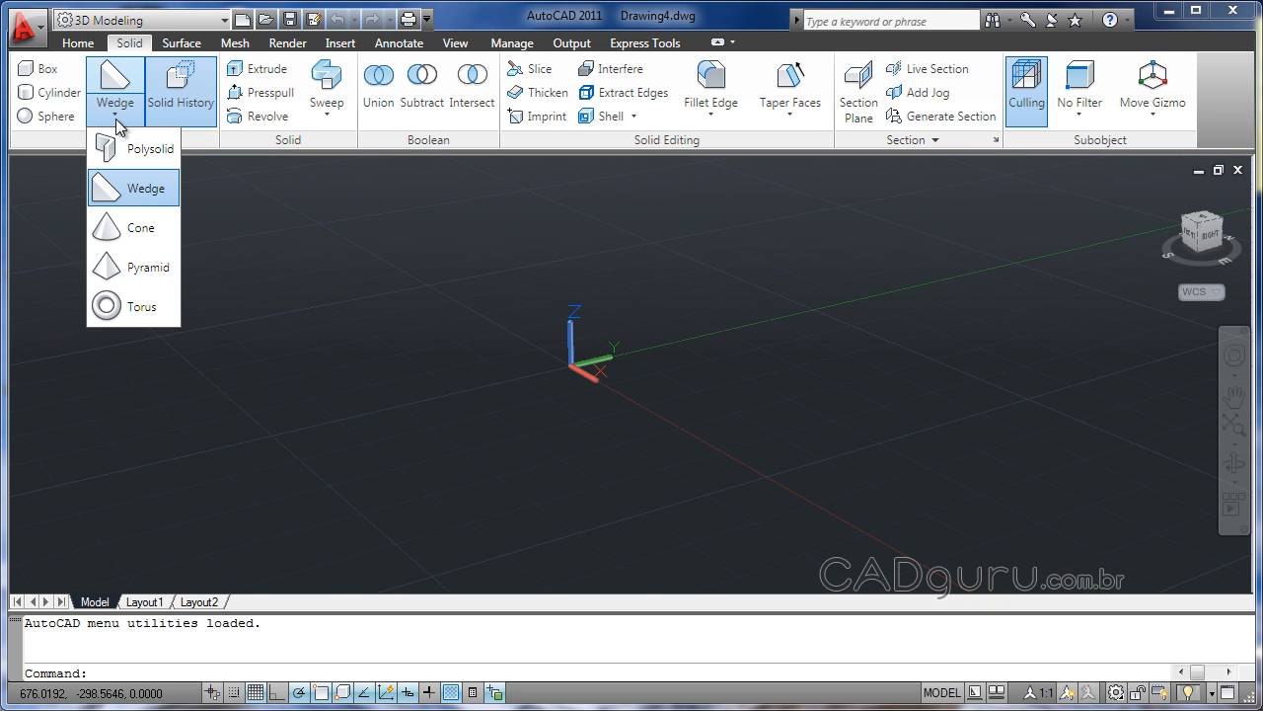
left_click(142, 228)
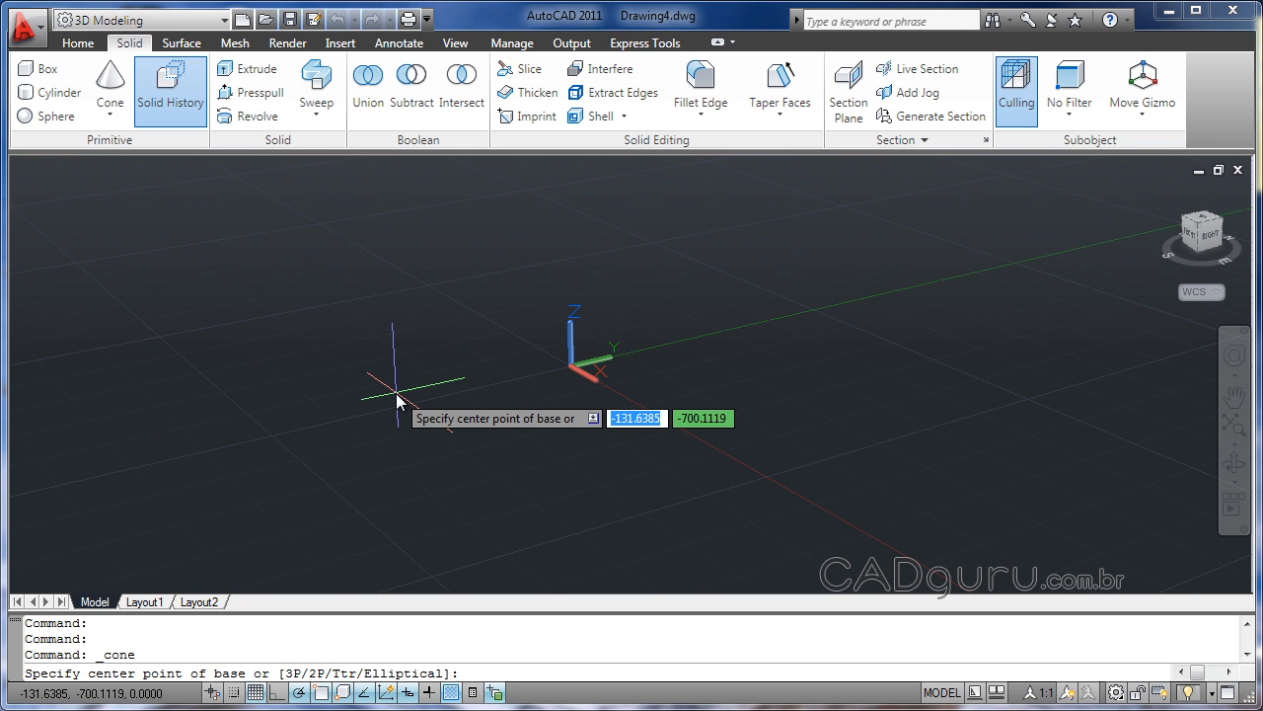
key("Down")
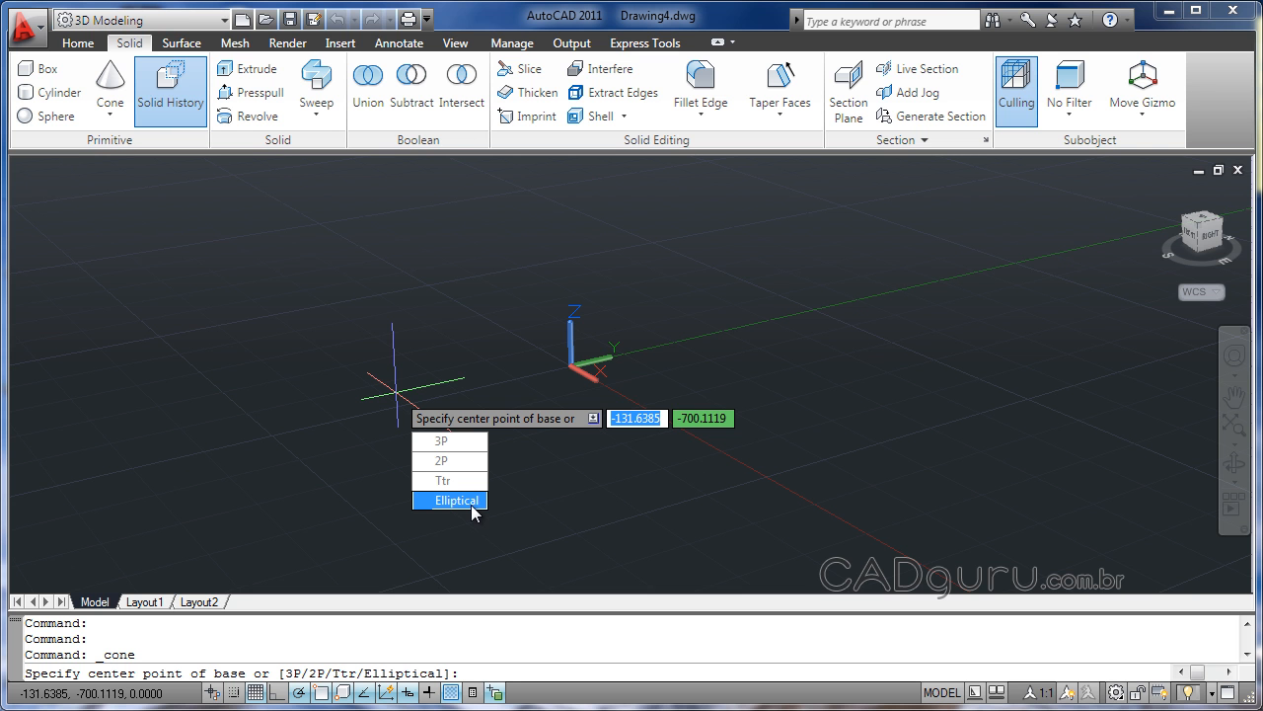
left_click(479, 353)
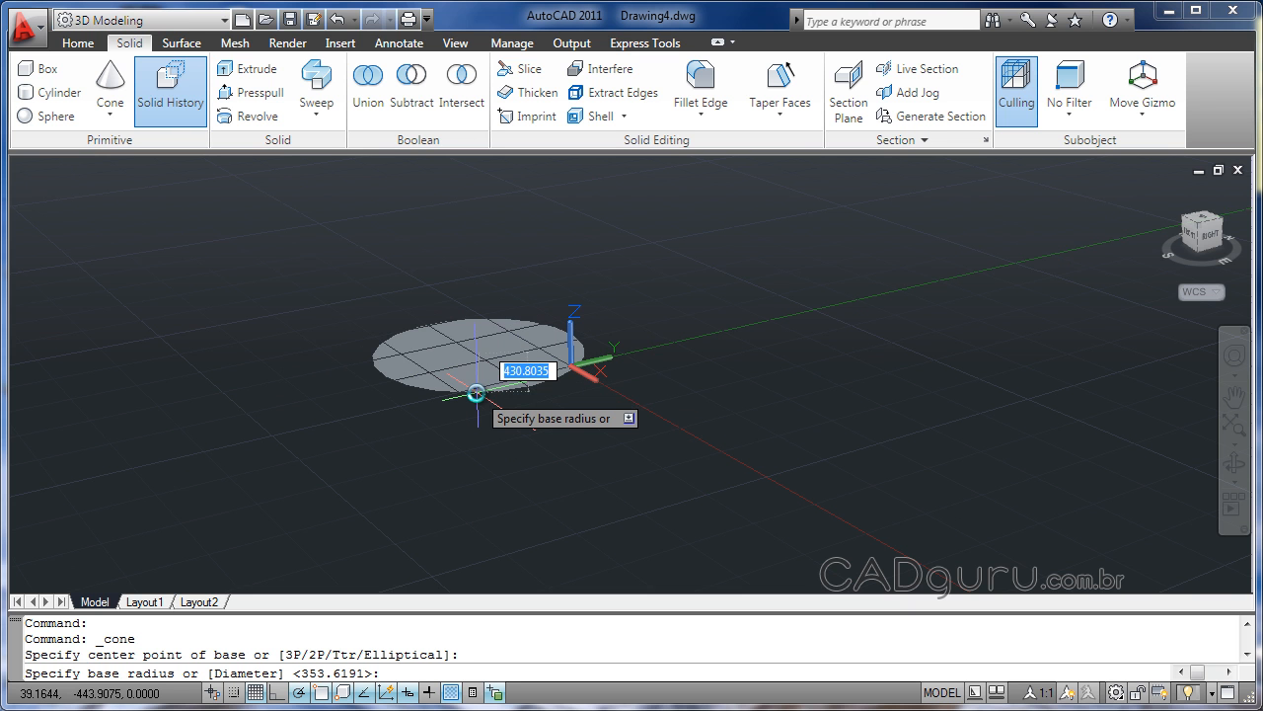
left_click(475, 393)
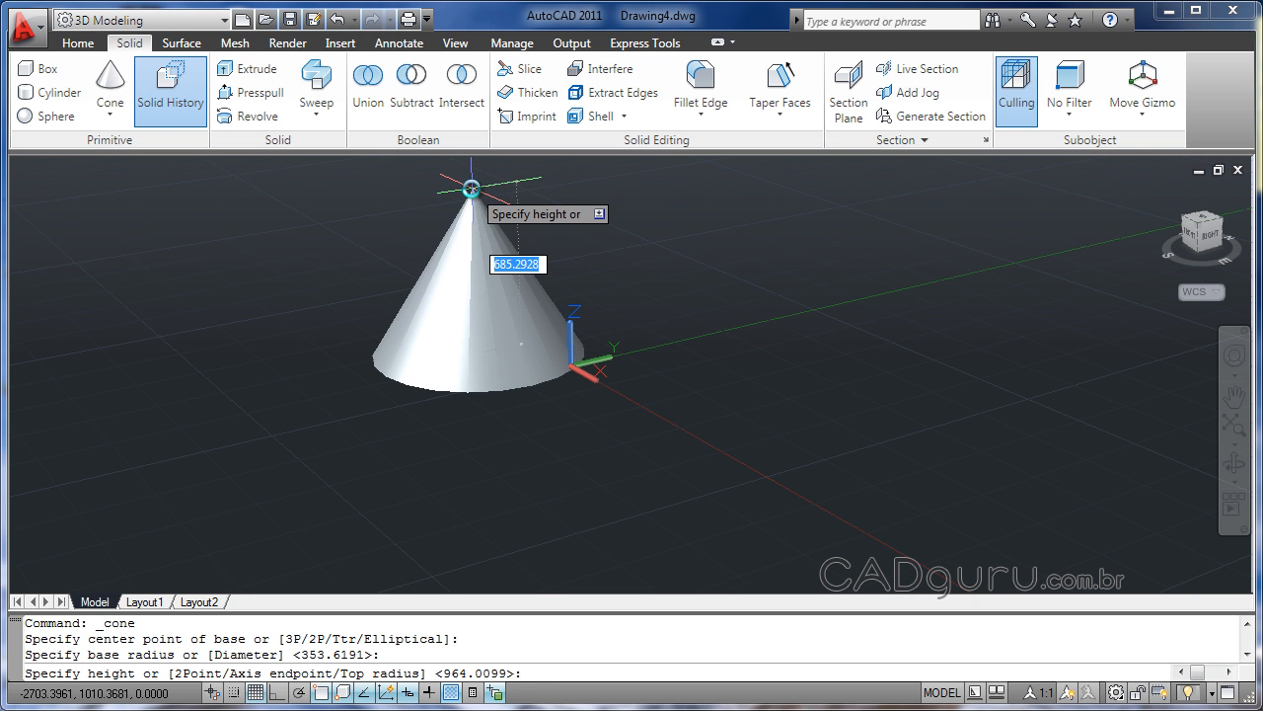
left_click(471, 188)
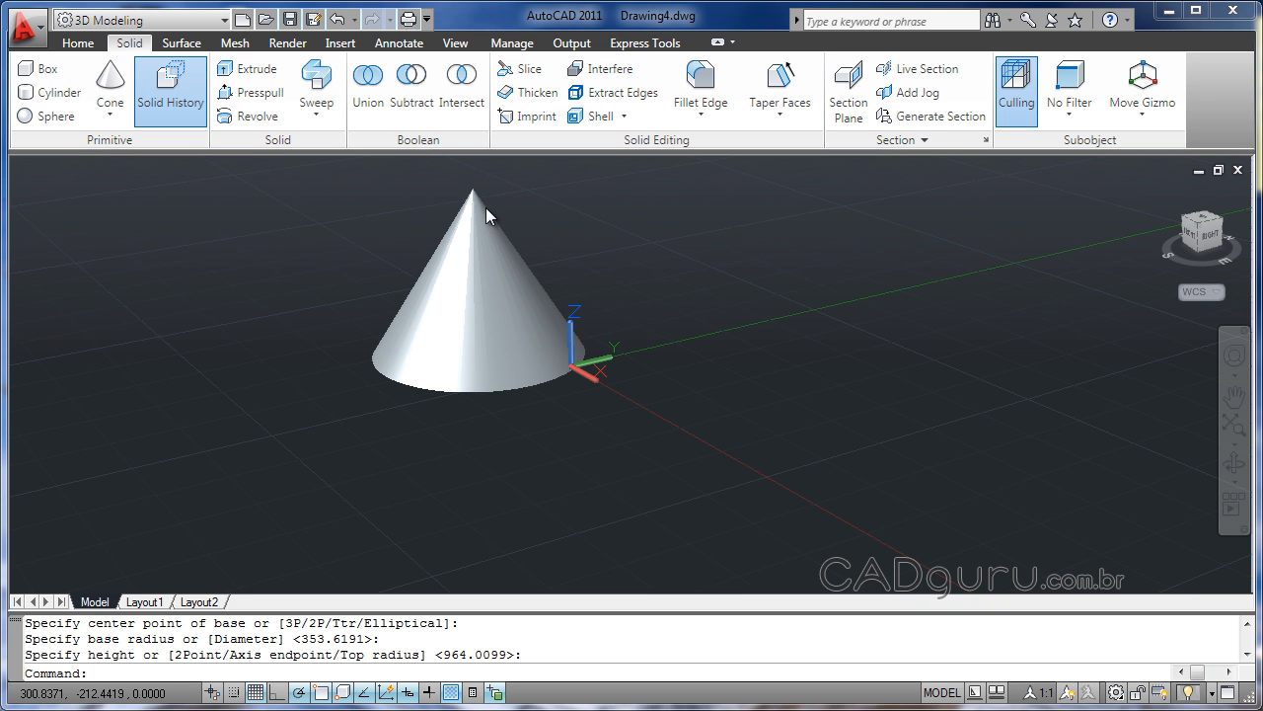
Create a truncated solid cone beside the first cone, using the Top radius option with a radius of 140.
left_click(109, 116)
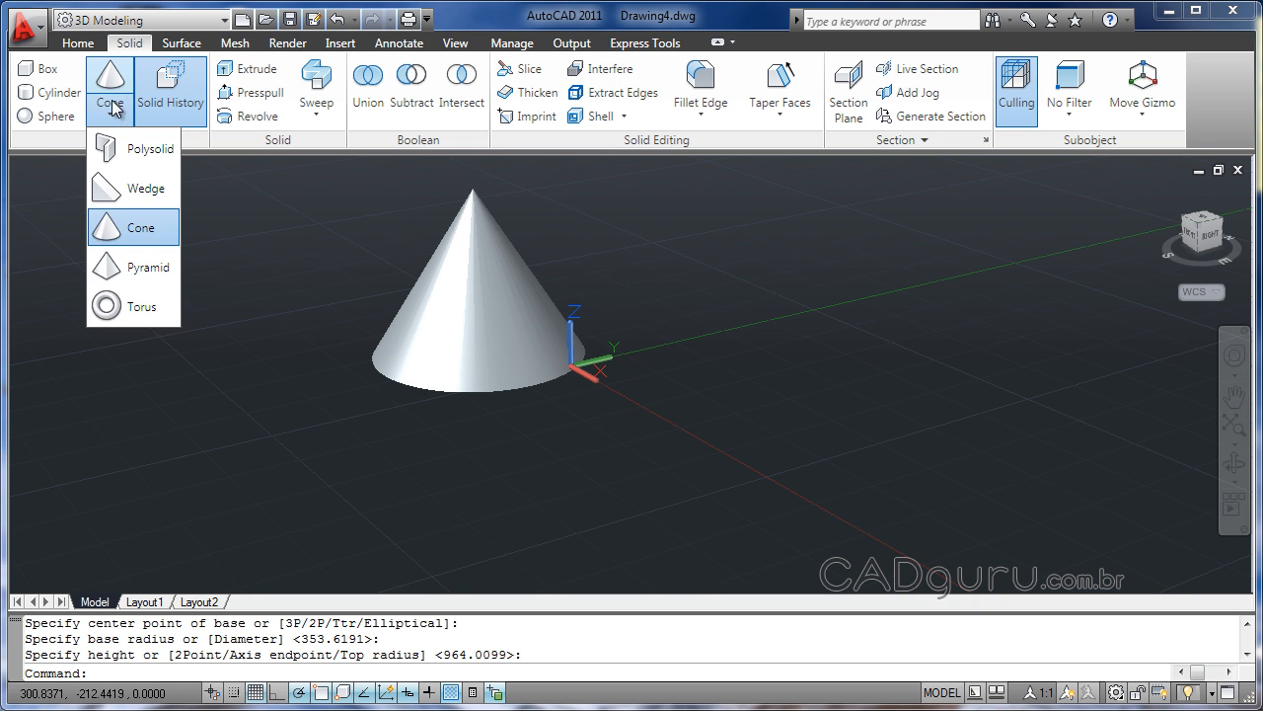
left_click(134, 223)
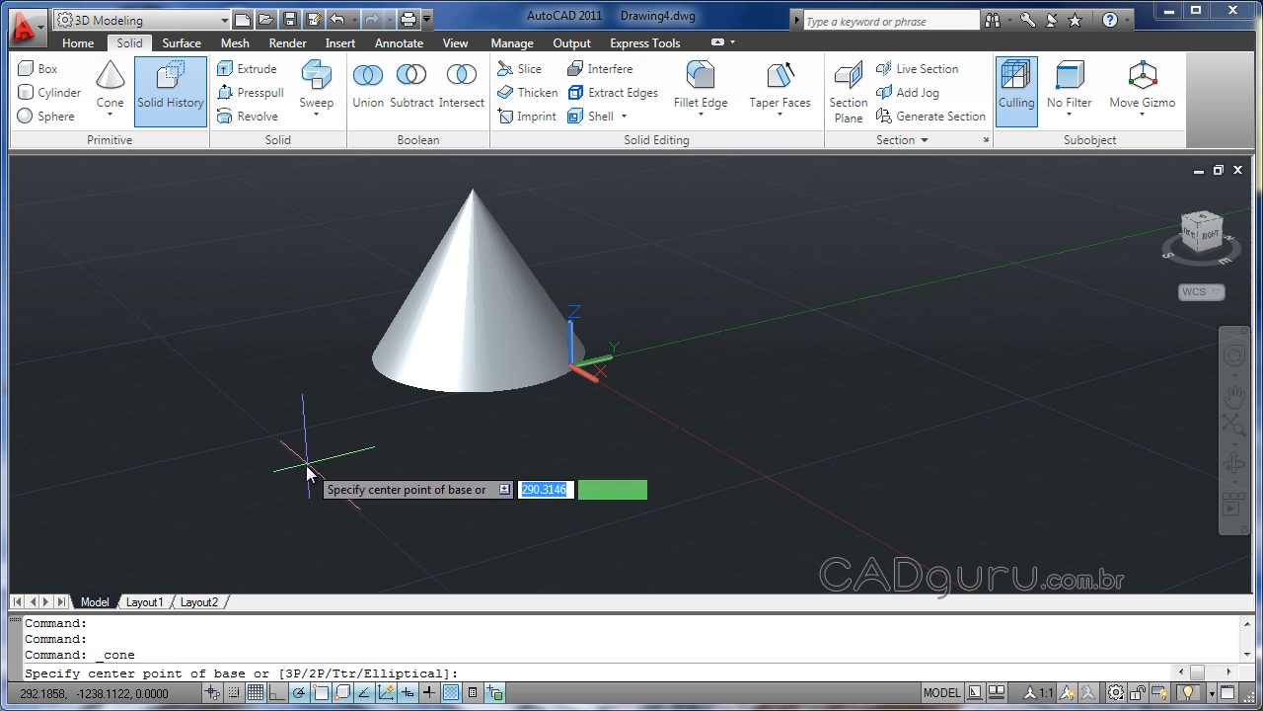
left_click(250, 454)
left_click(339, 486)
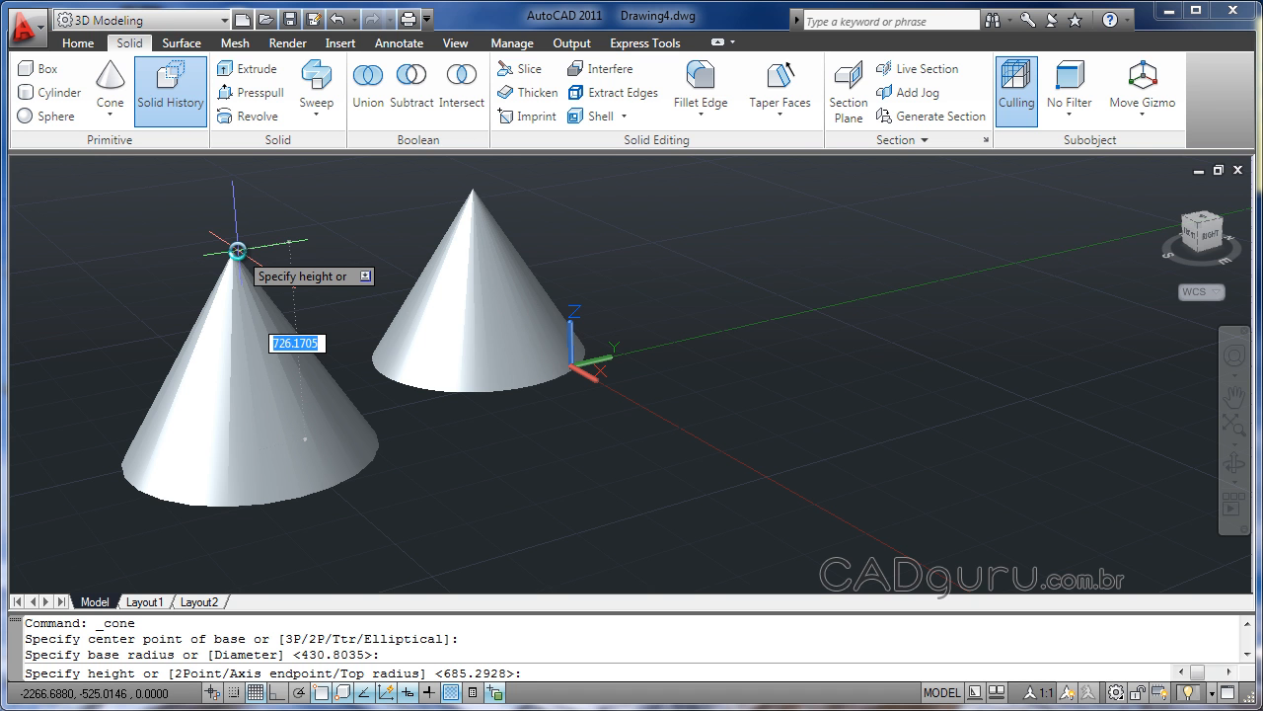
key("Down")
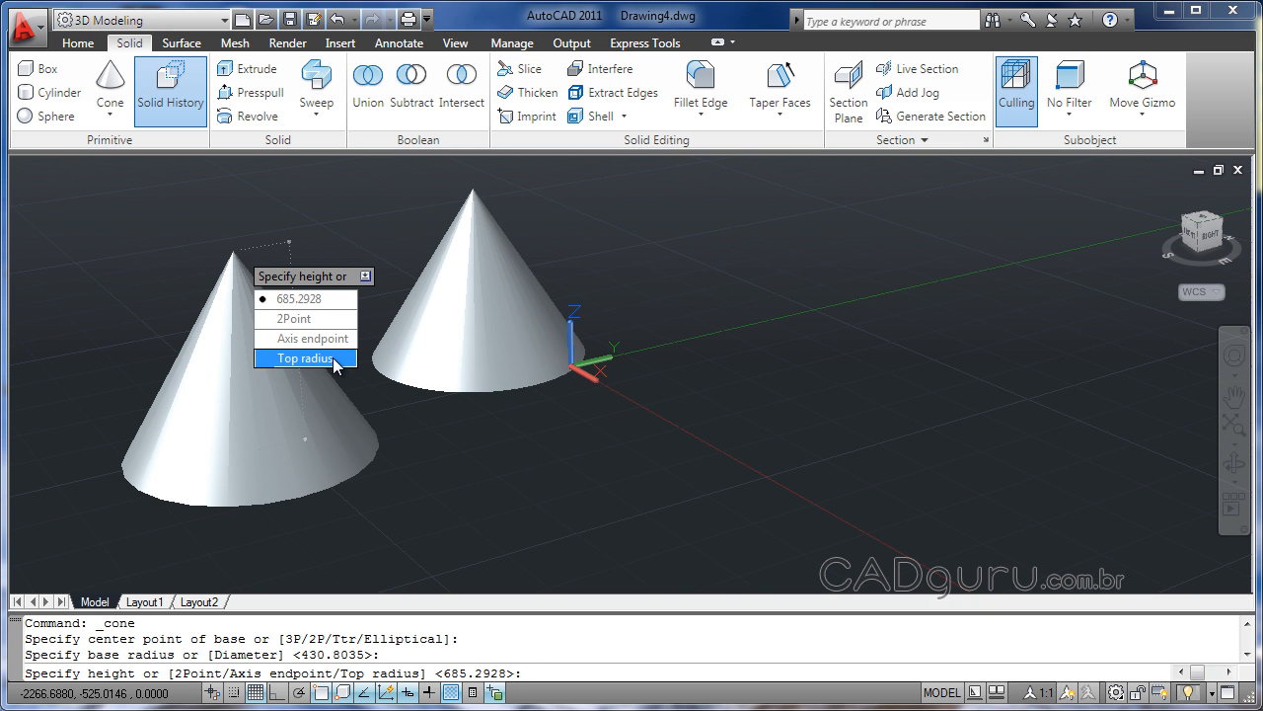
left_click(336, 359)
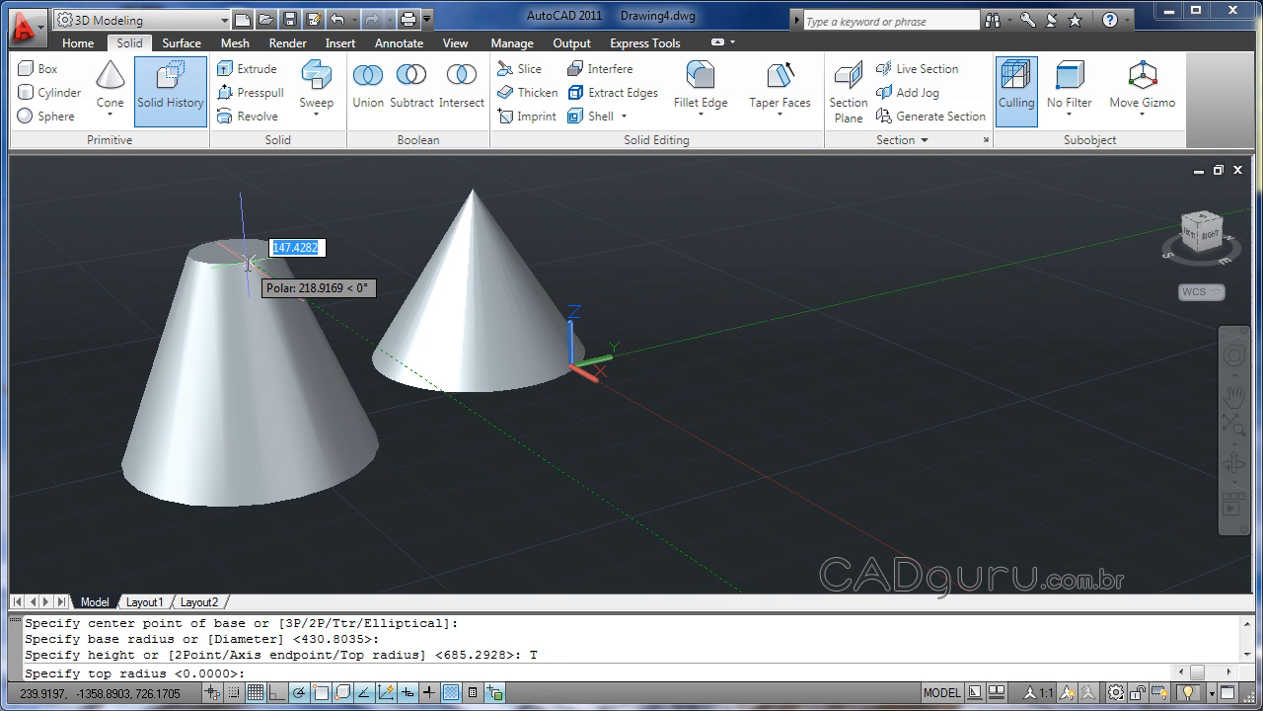
type("14")
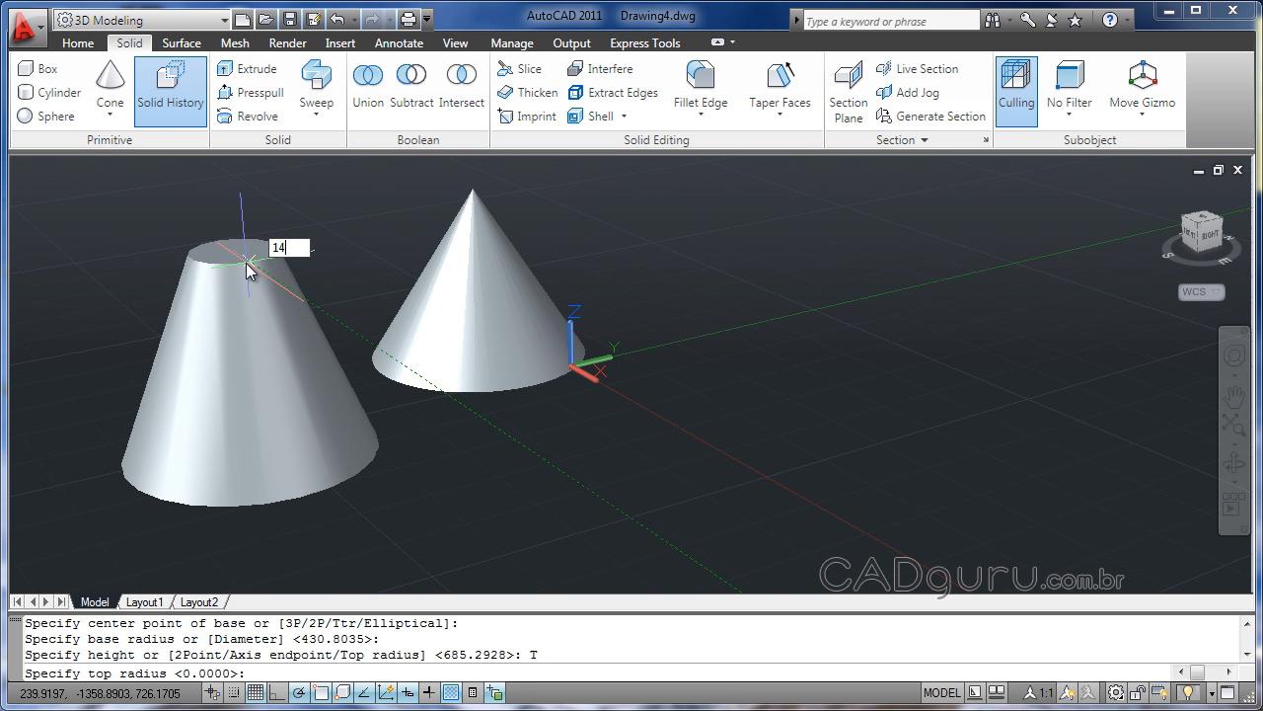
type("0")
key("Return")
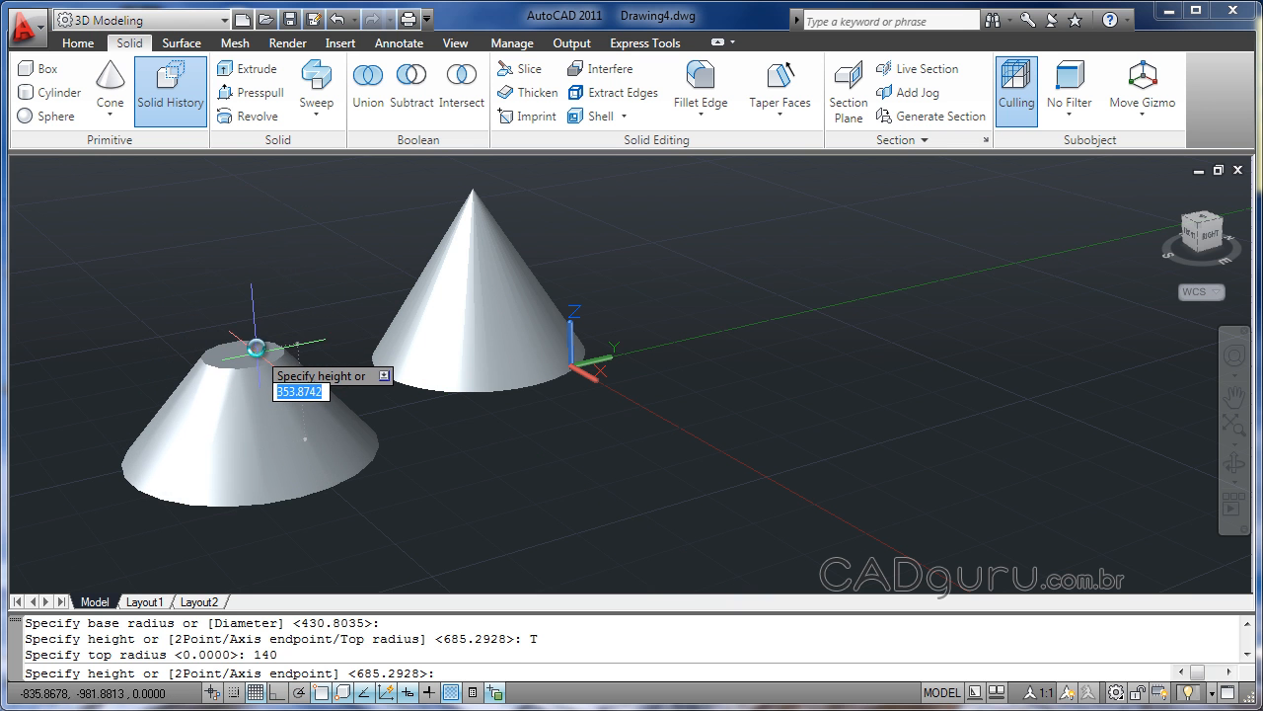
left_click(251, 334)
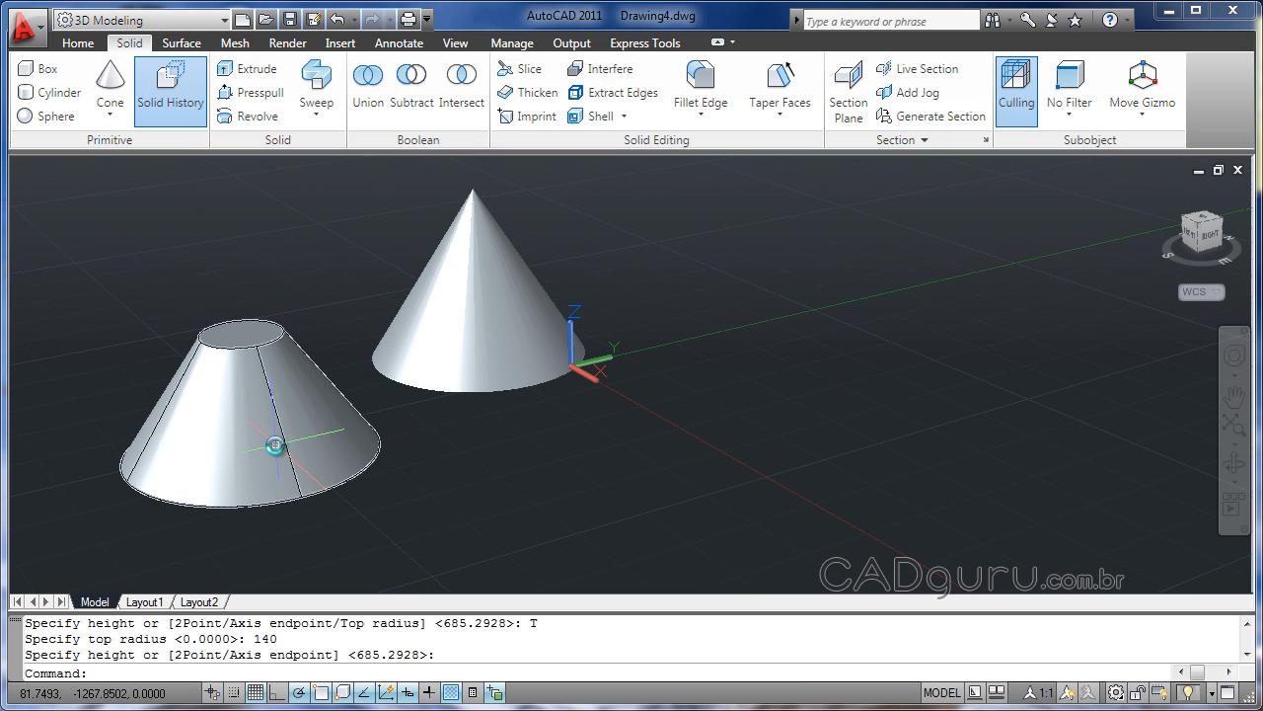
mouse_move(275, 445)
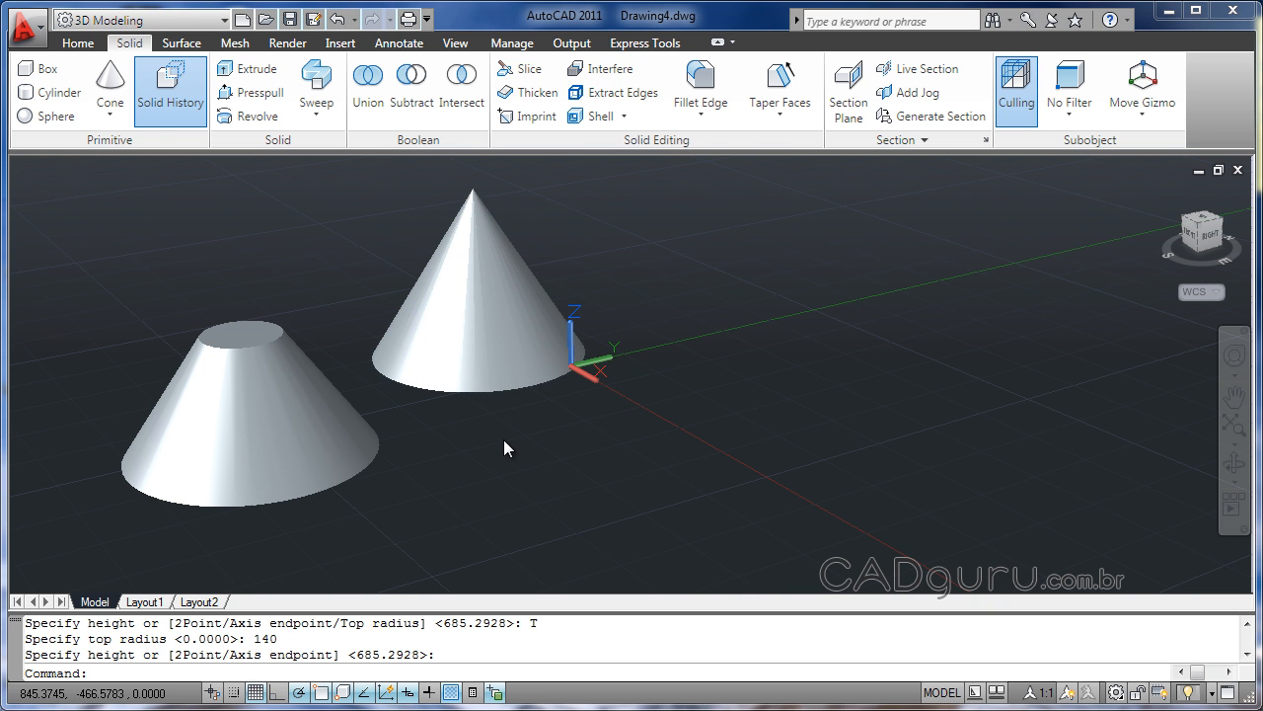
Create a four-sided solid pyramid on the other side of the full cone, with base radius 400 and height about 812.
left_click(110, 117)
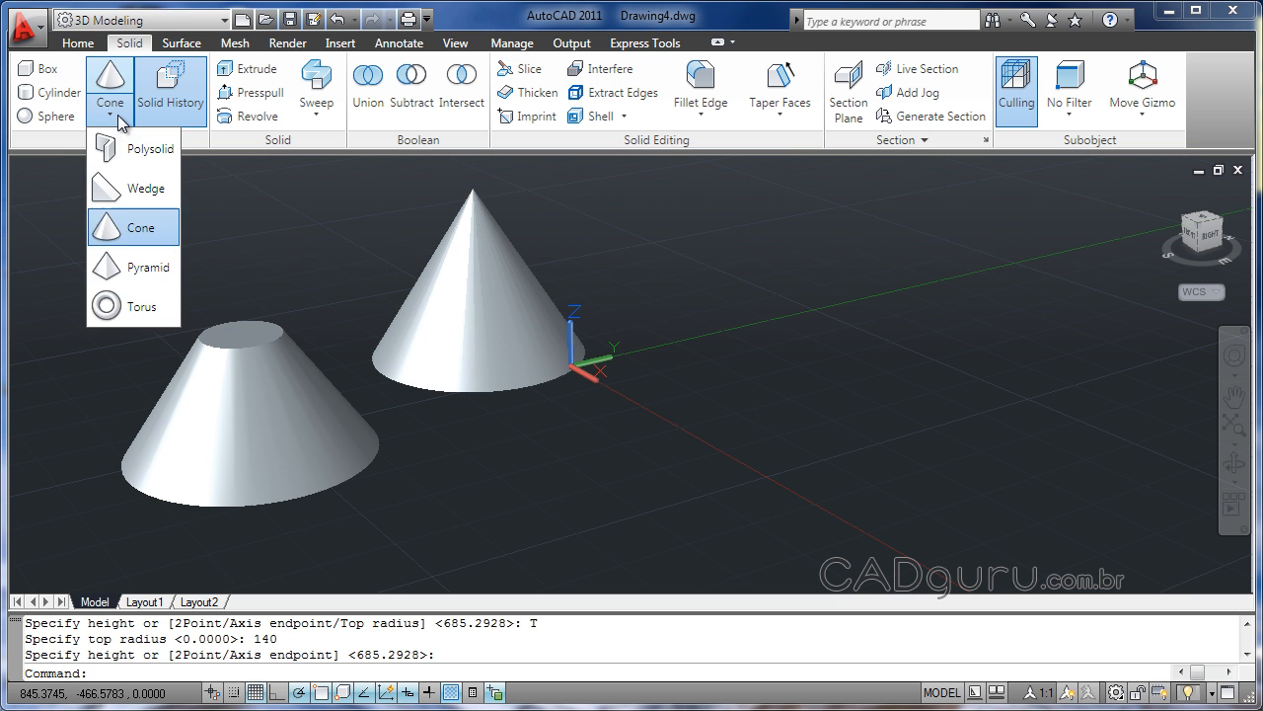
left_click(131, 281)
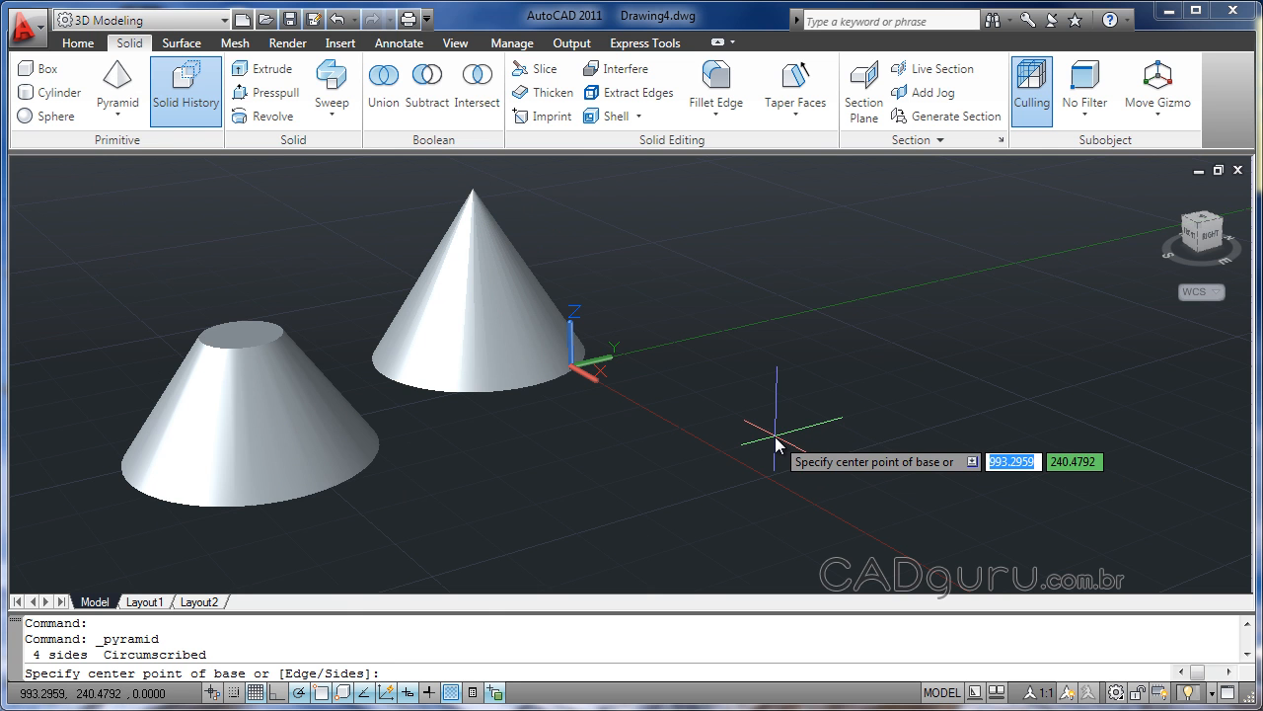
left_click(669, 456)
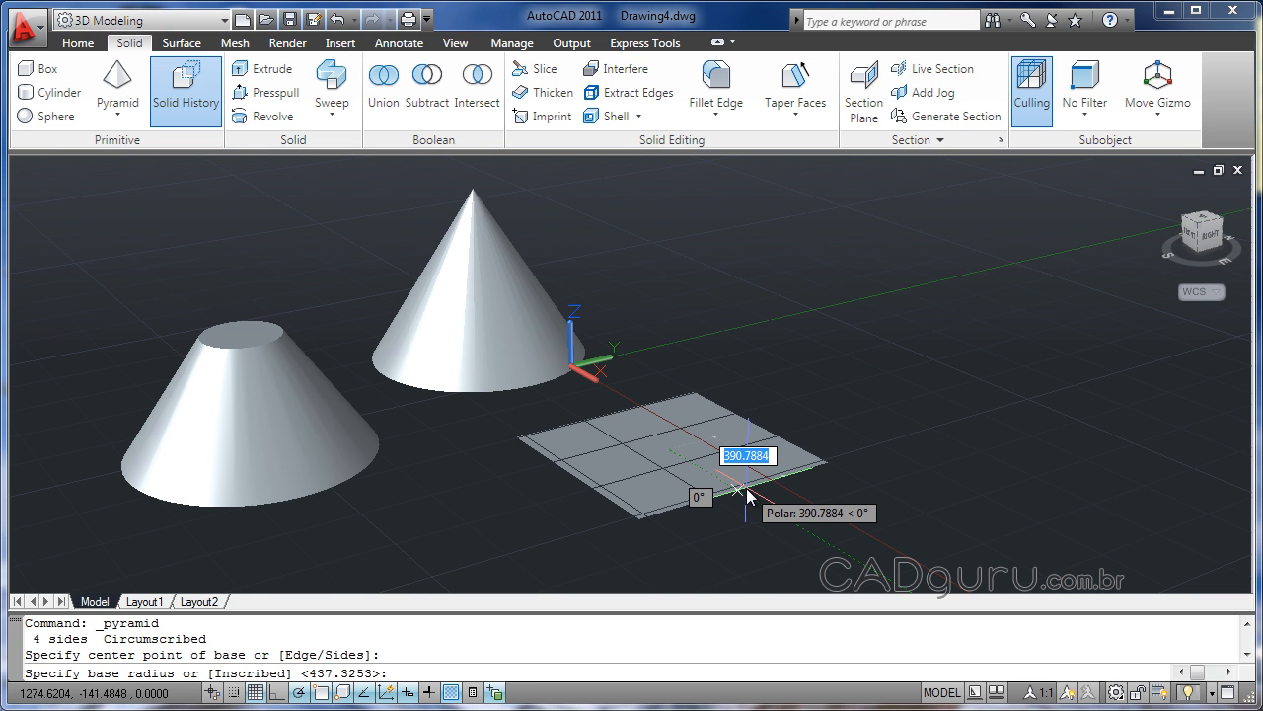
type("400")
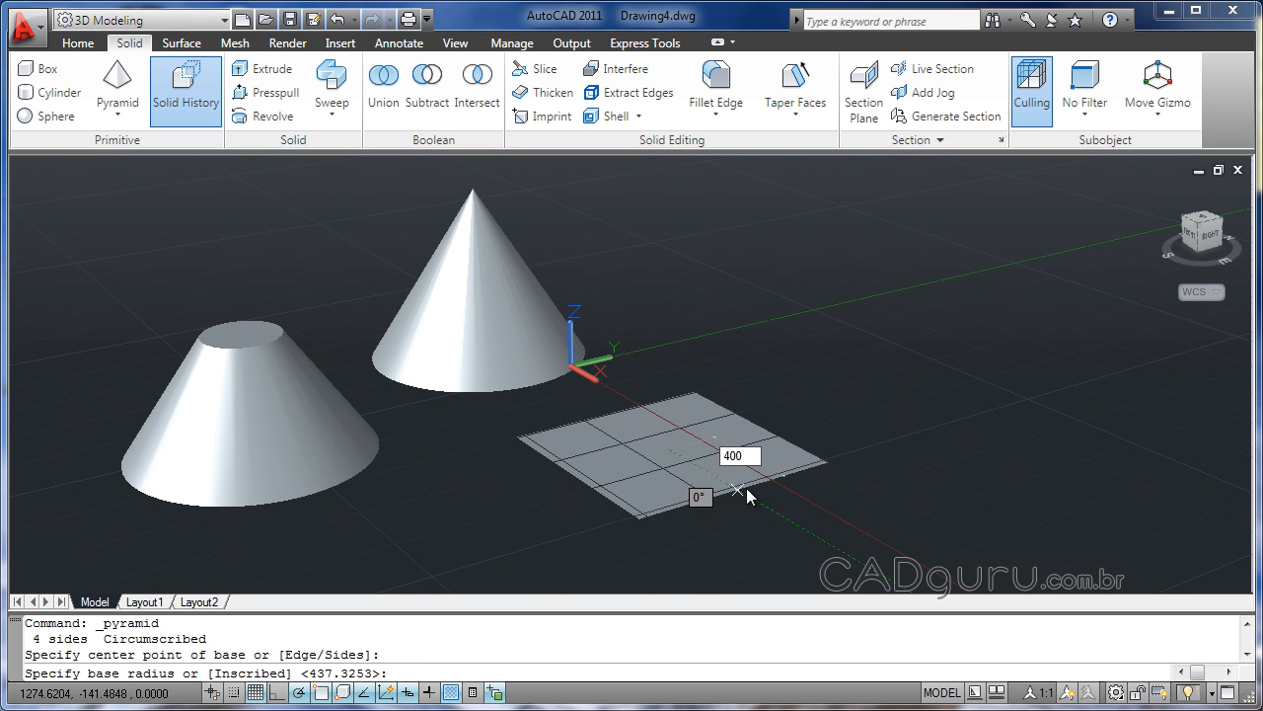
key("Return")
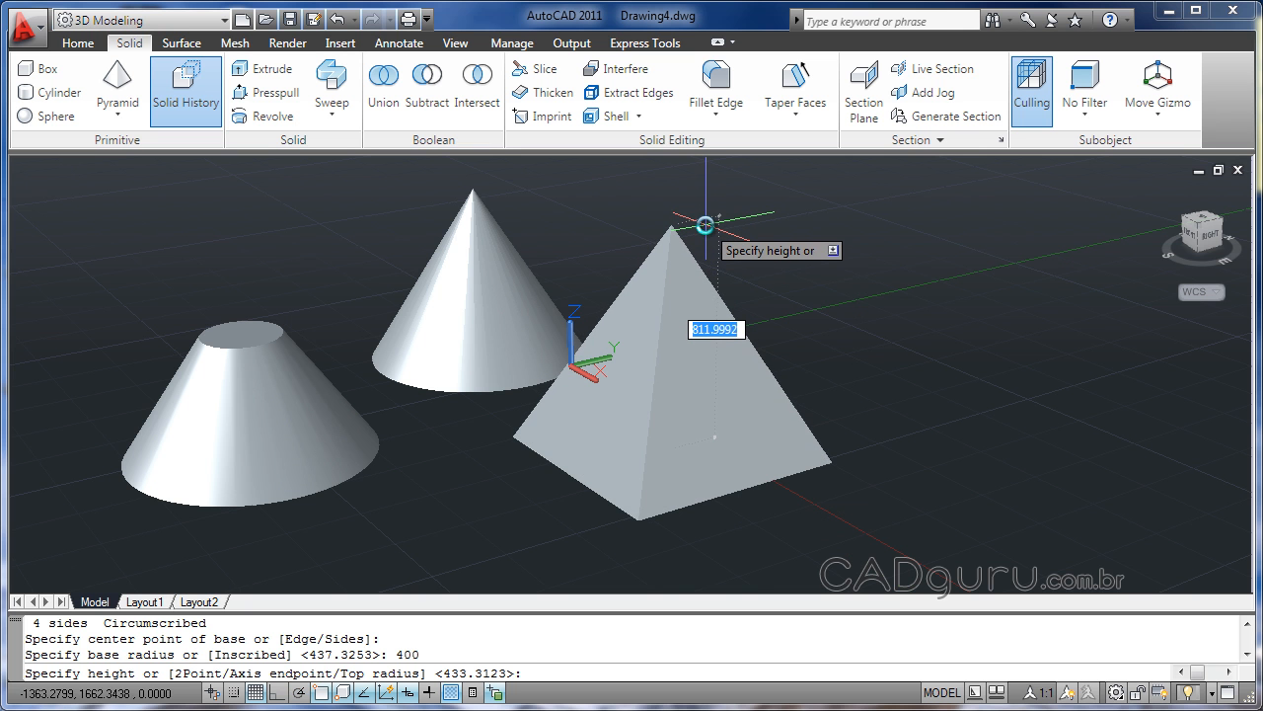
left_click(702, 224)
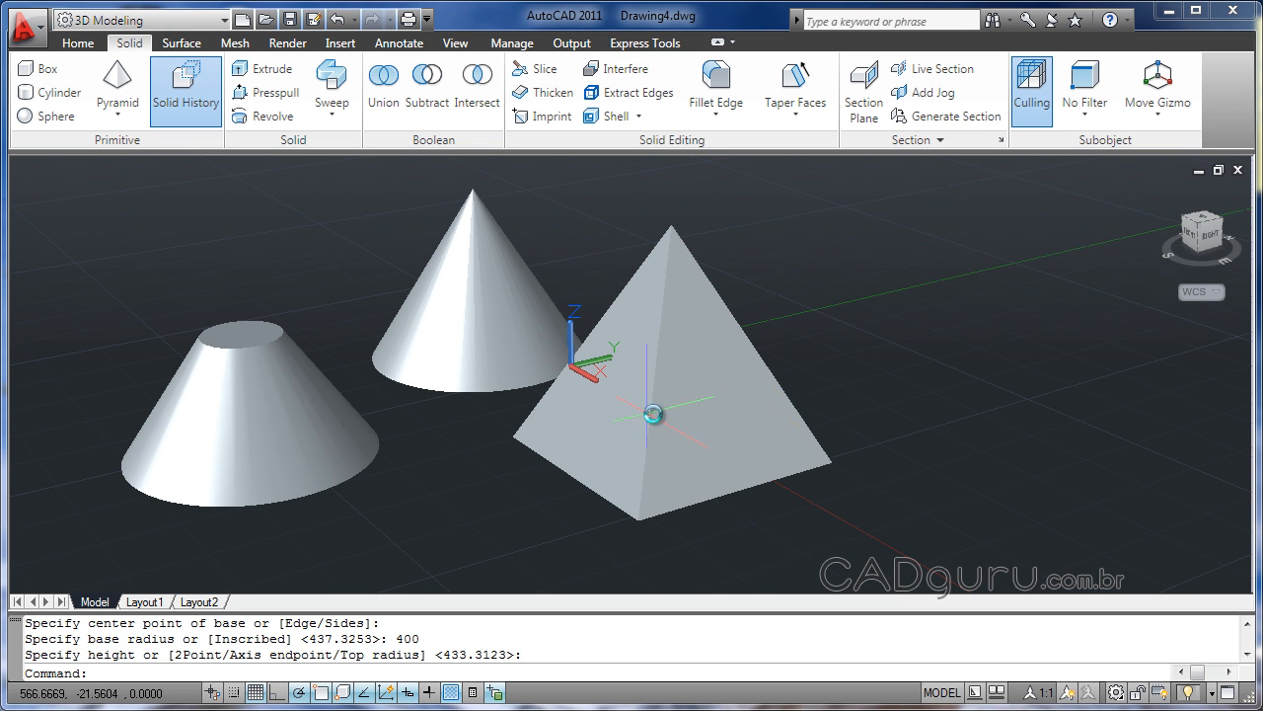
left_click(137, 103)
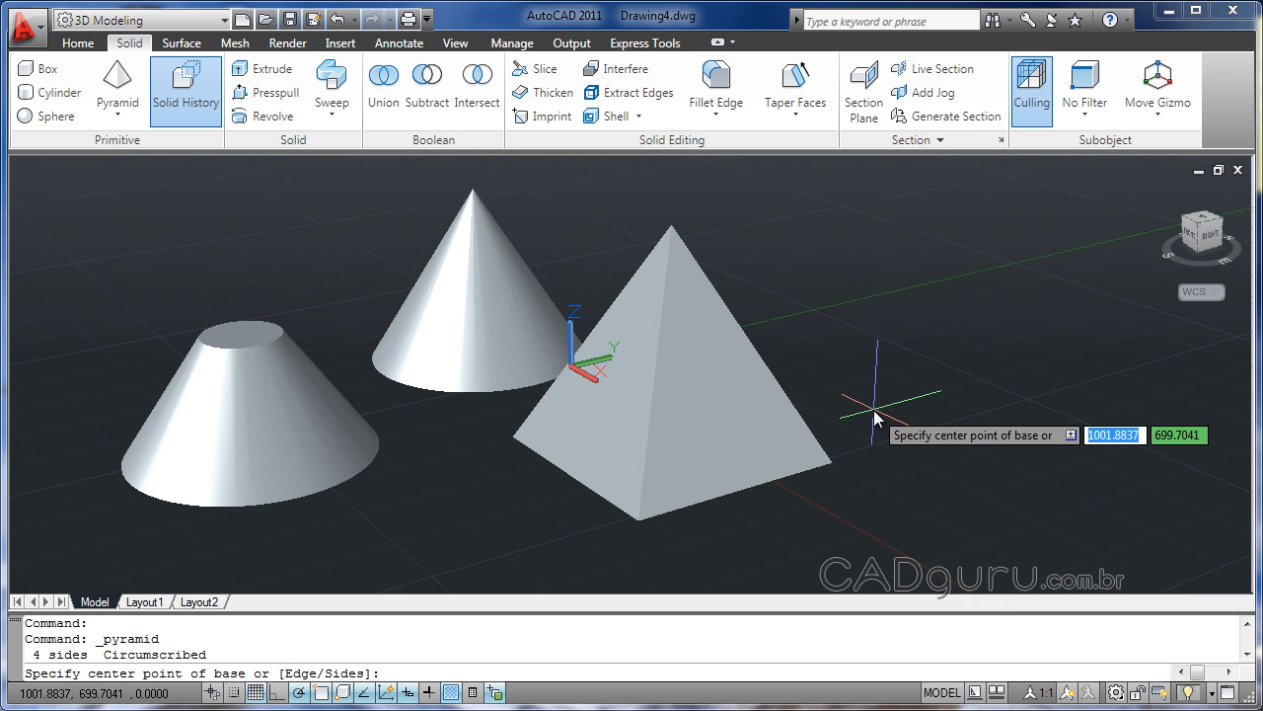
key("Down")
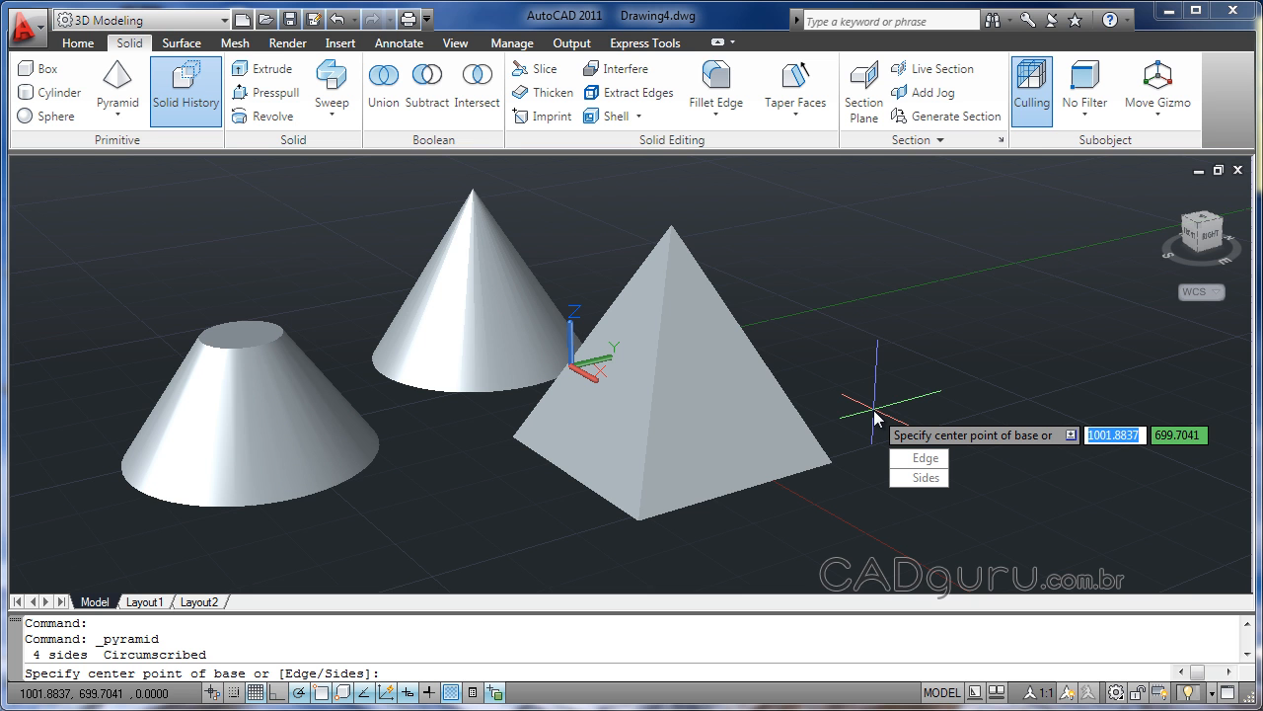
left_click(926, 459)
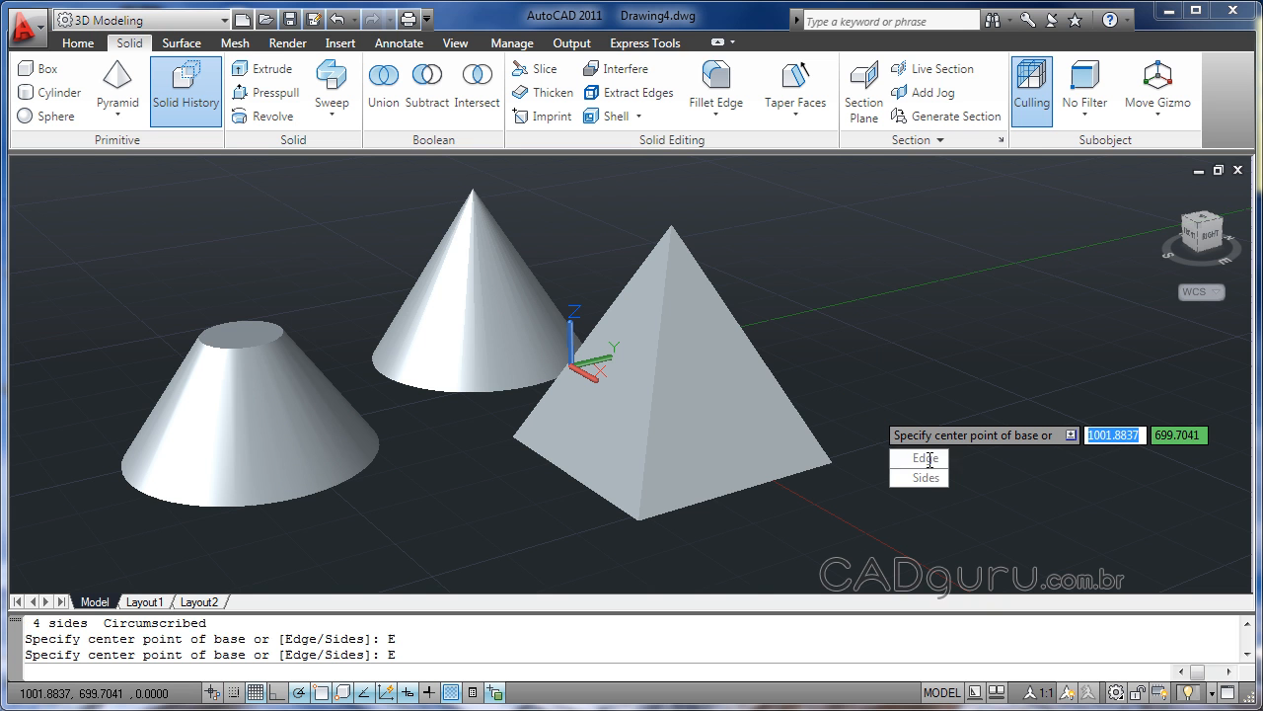
left_click(890, 400)
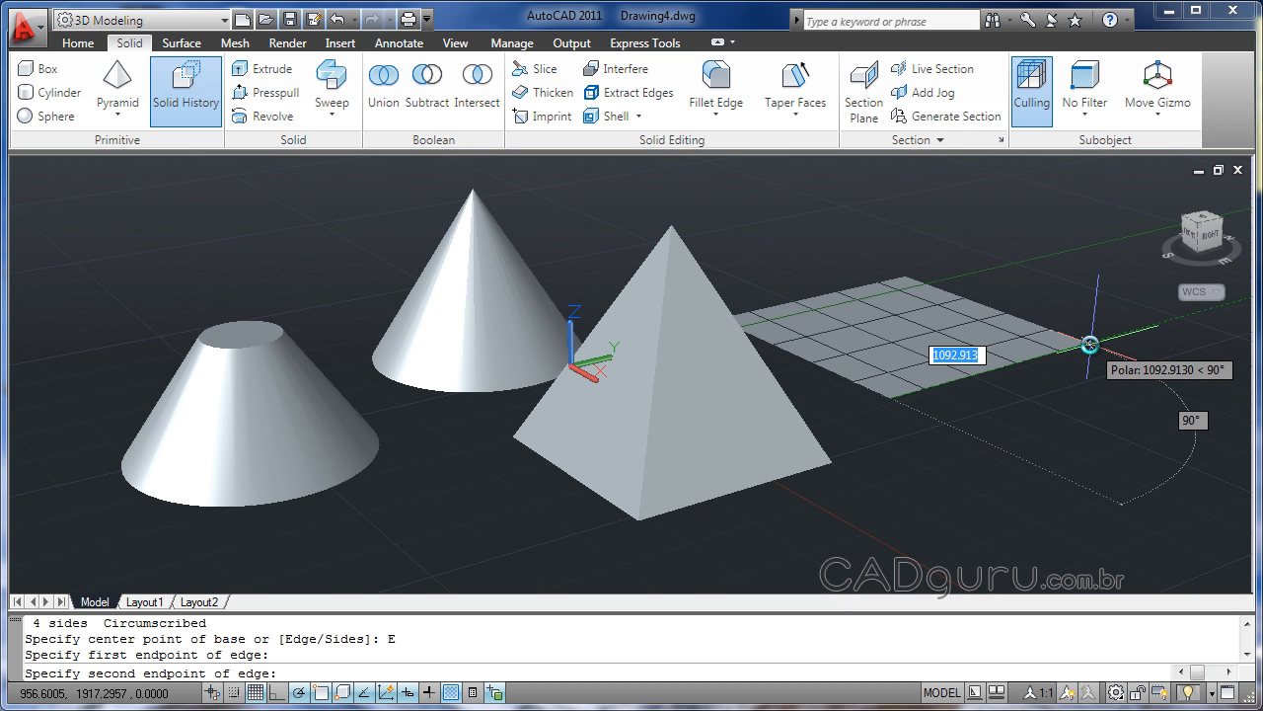
key("Escape")
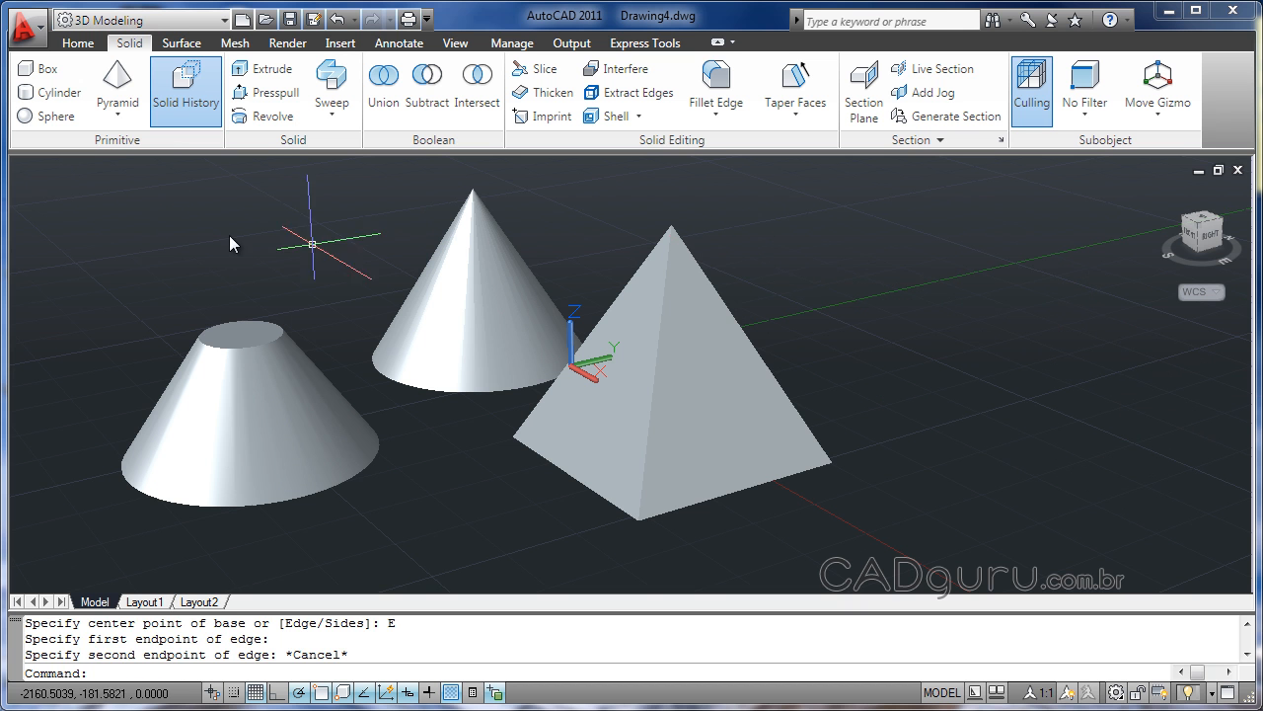
left_click(115, 96)
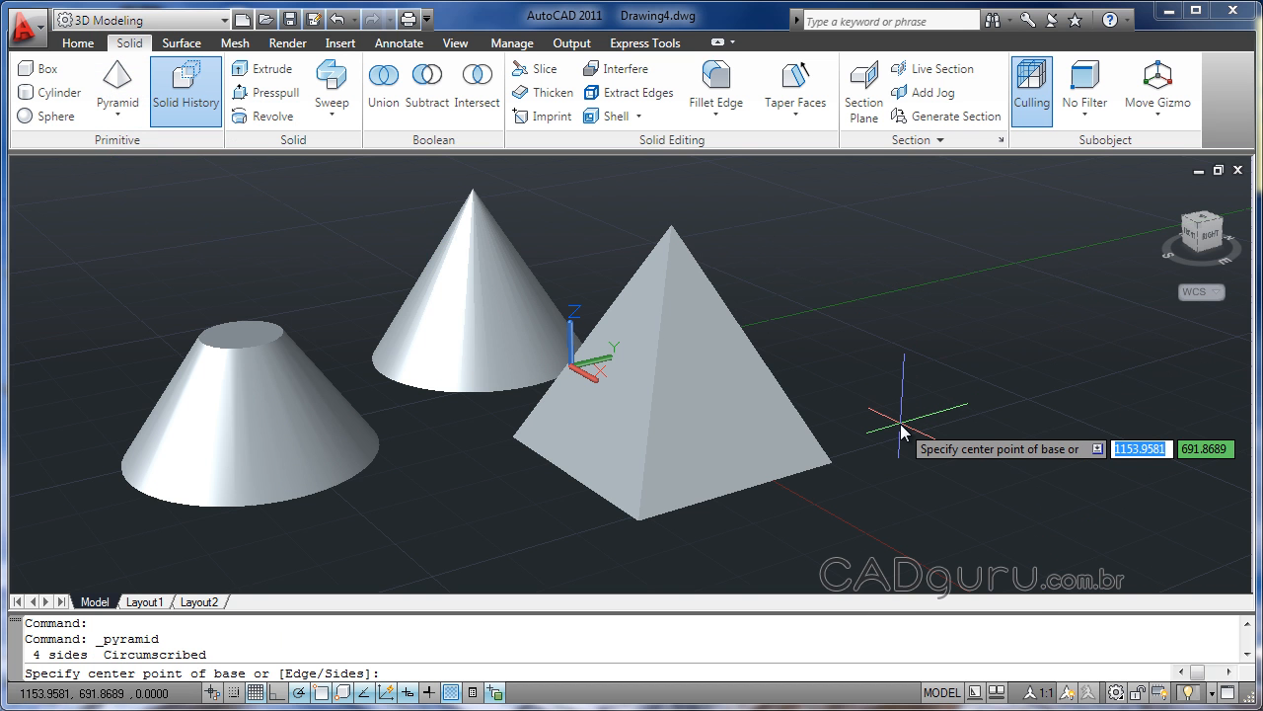
key("Down")
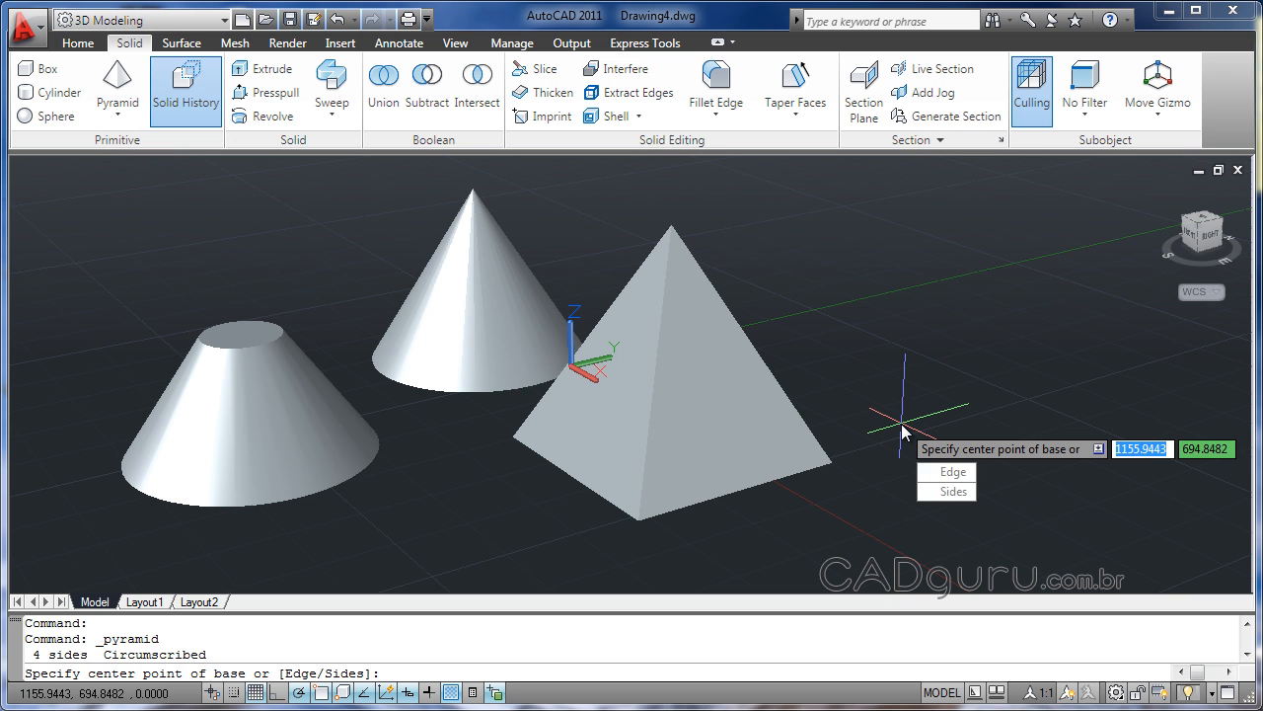
left_click(950, 492)
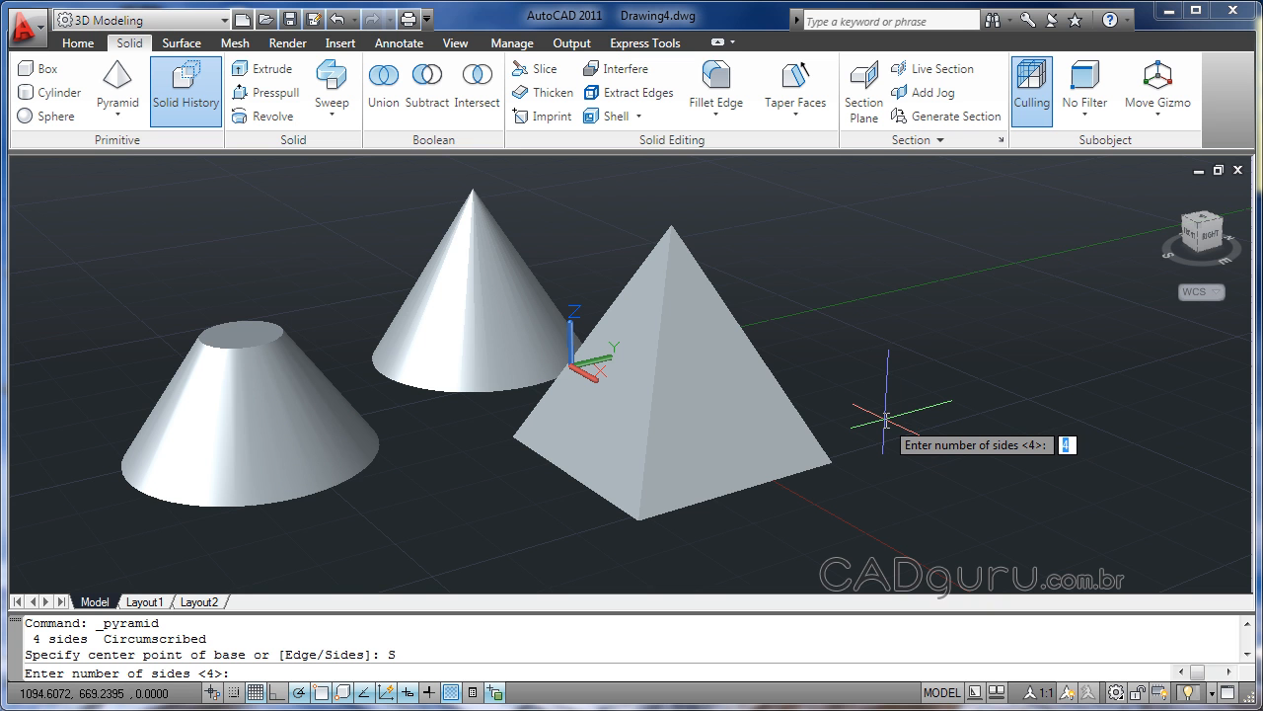
type("5")
key("Return")
left_click(875, 417)
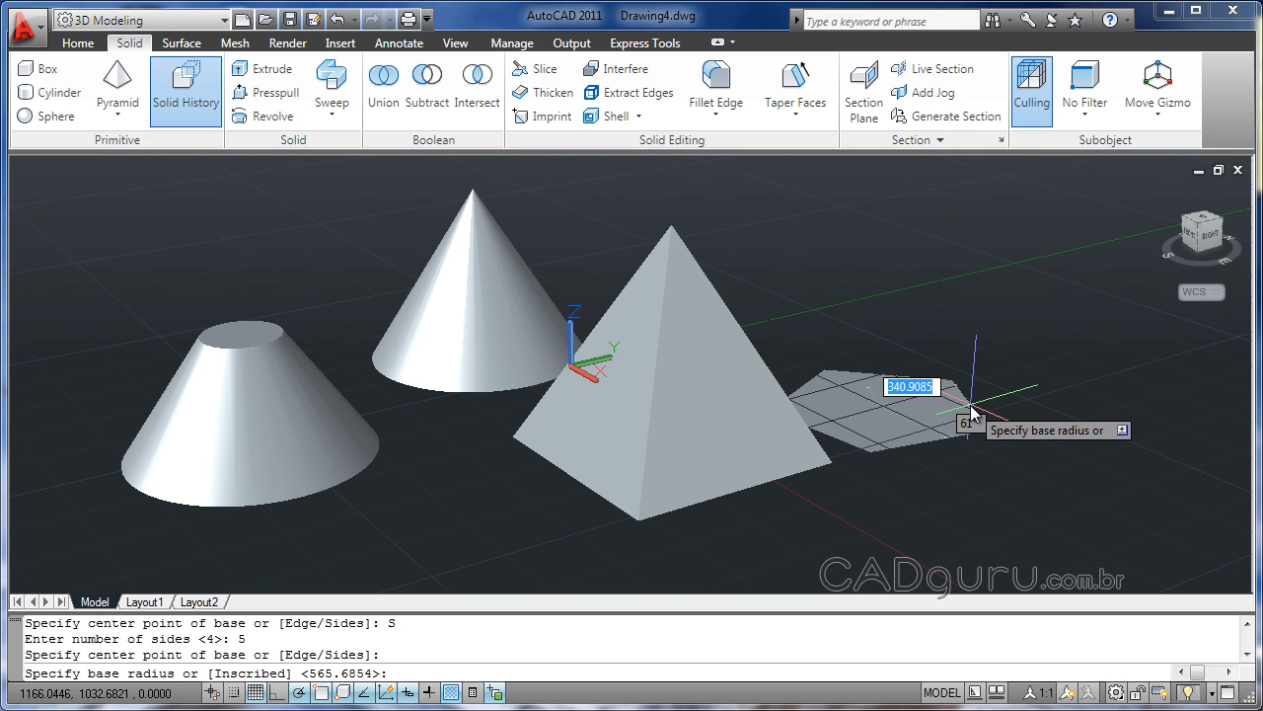
key("Escape")
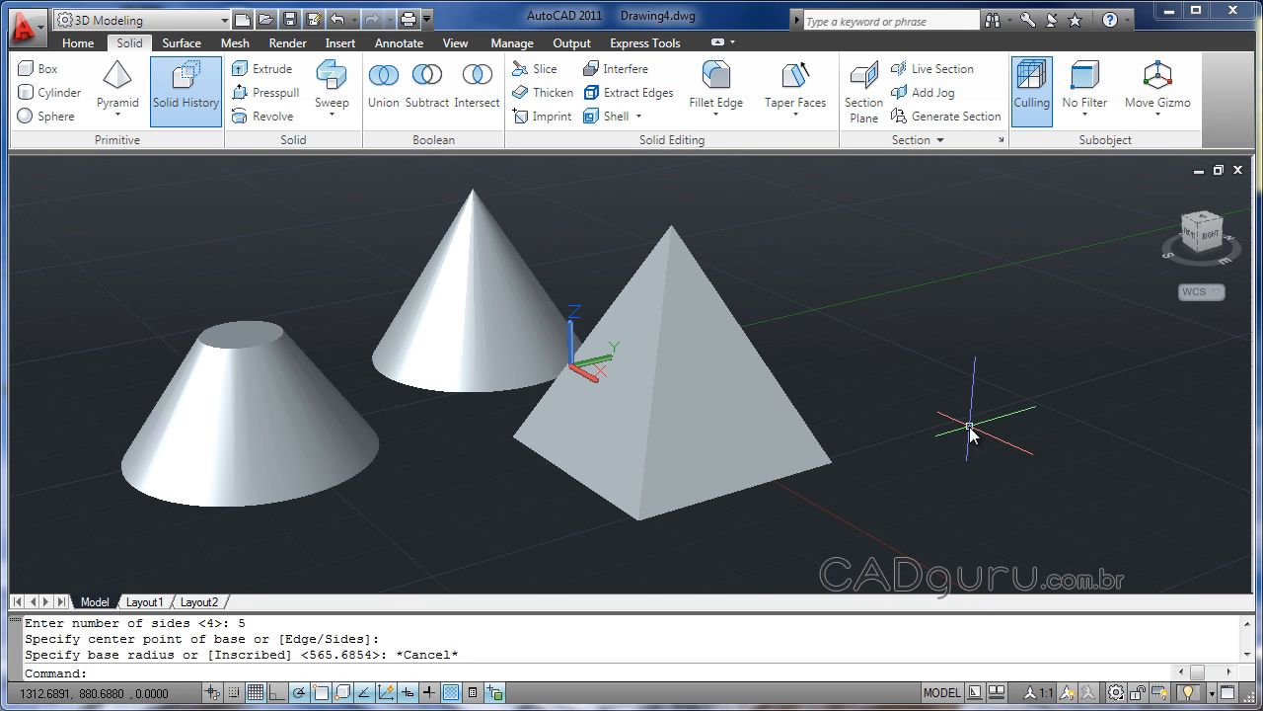
Create a five-sided solid pyramid in front of the truncated cone, with a base radius of about 180 and a height of about 790.
left_click(114, 98)
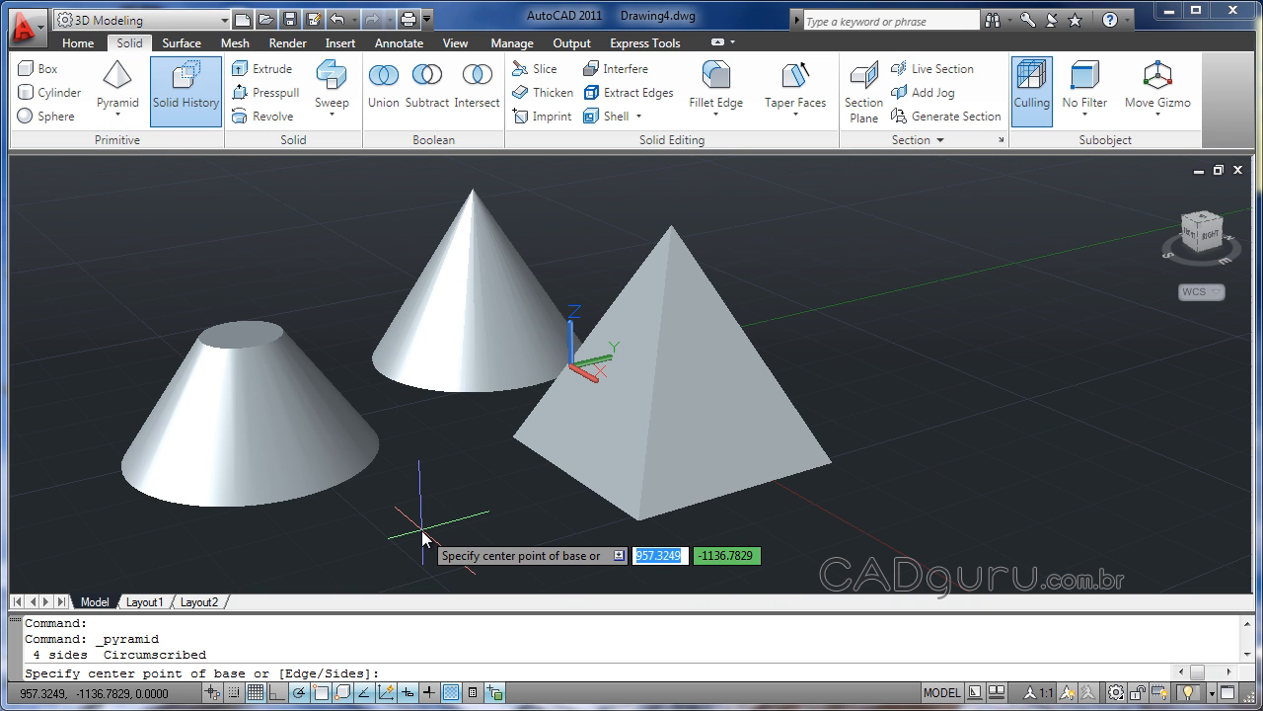
type("s")
key("Return")
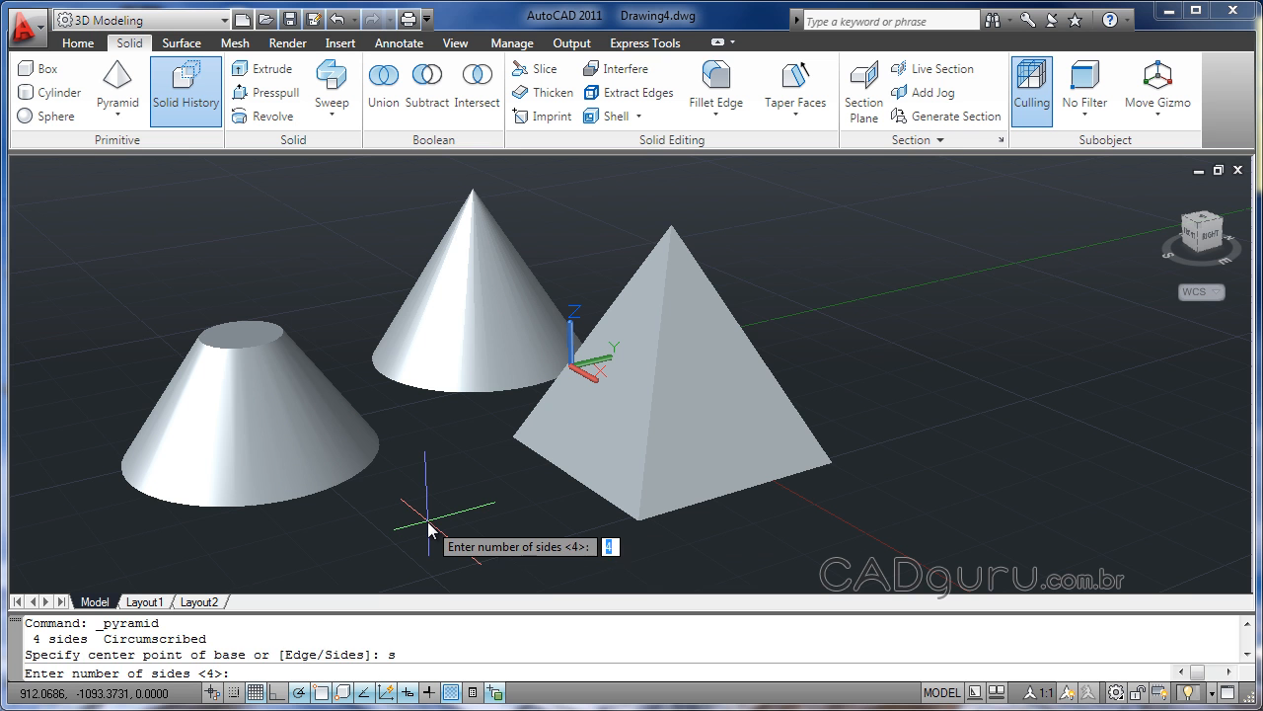
type("5")
key("Return")
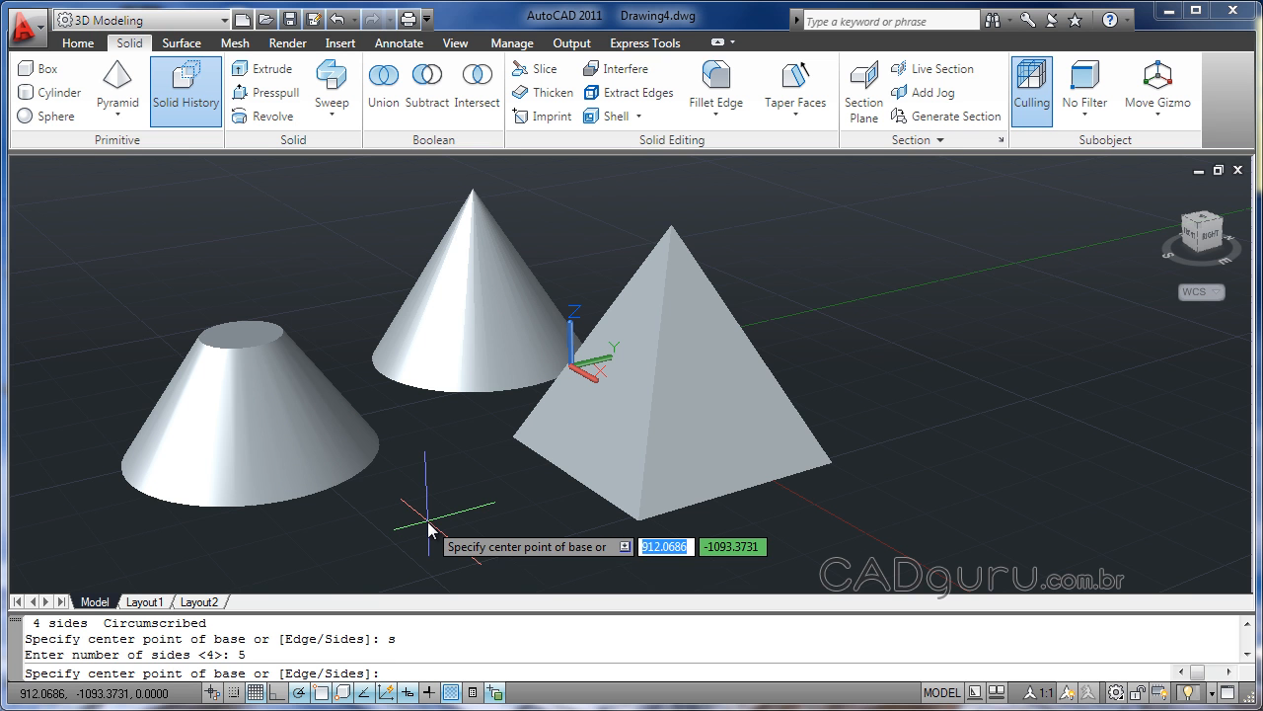
left_click(357, 547)
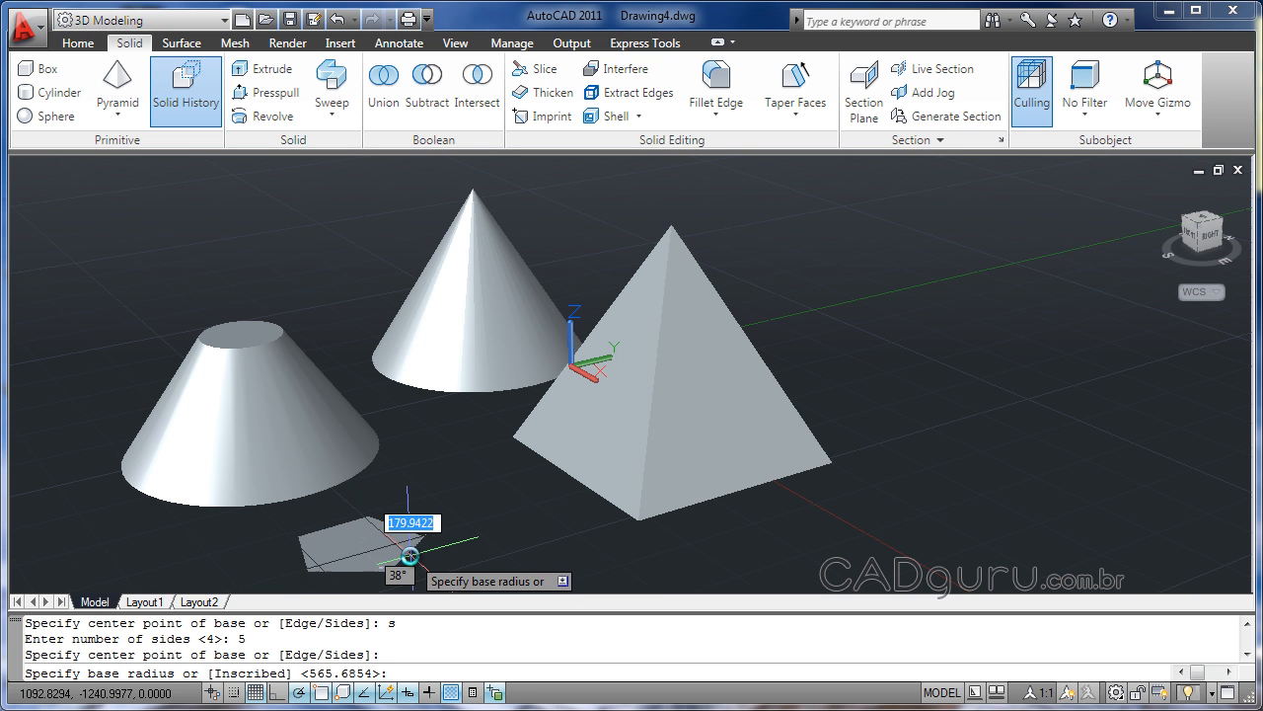
left_click(409, 557)
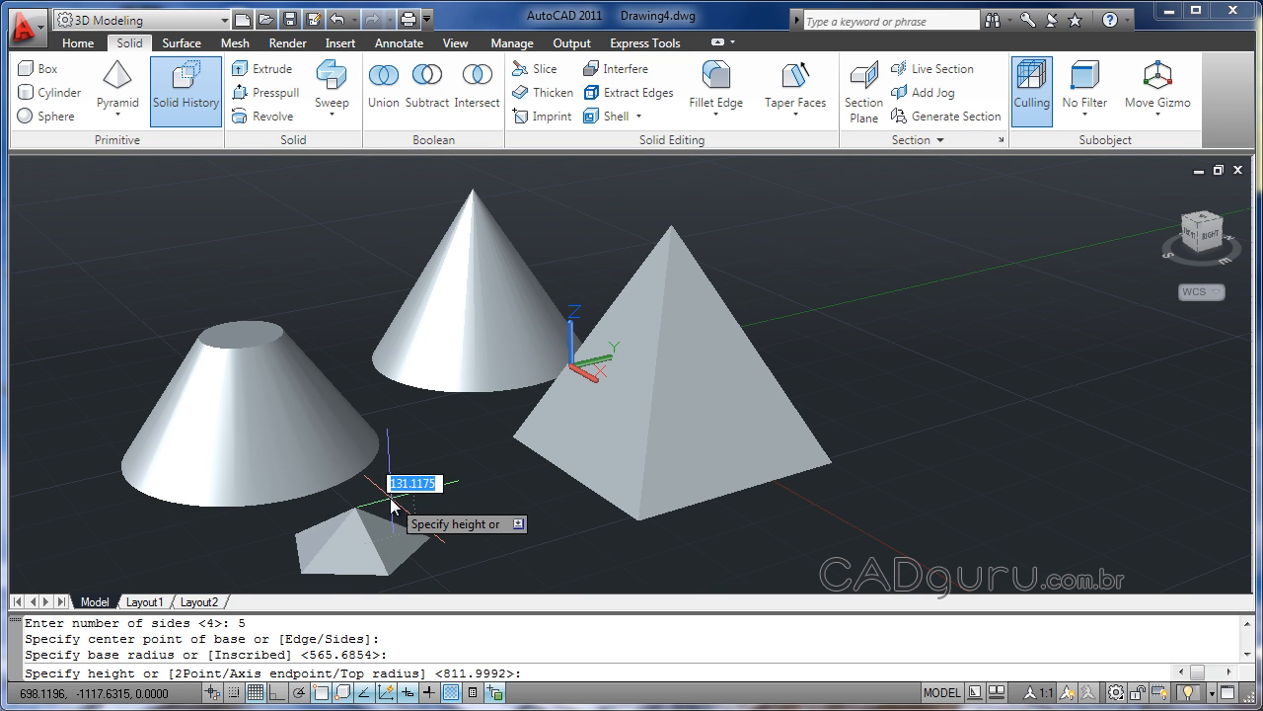
left_click(350, 299)
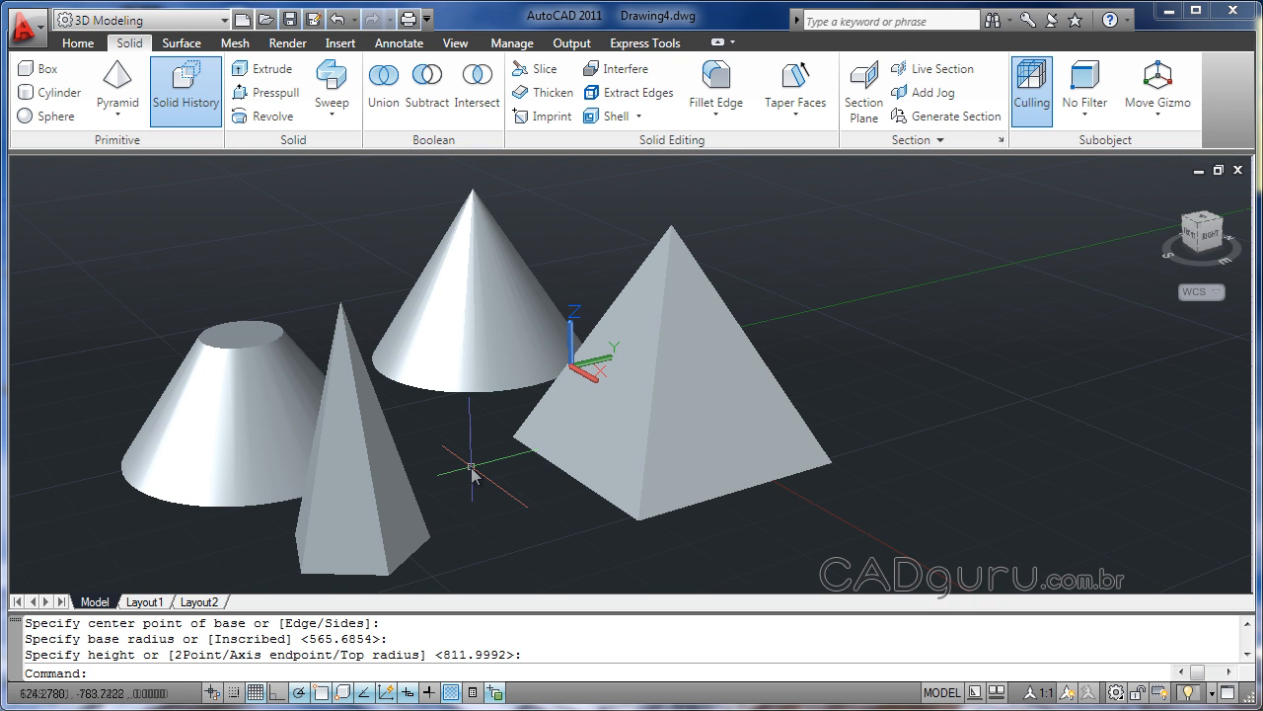
Create a truncated five-sided pyramid beside the four-sided one, using the Top radius option with a top radius of about 111 and height about 368.
left_click(127, 99)
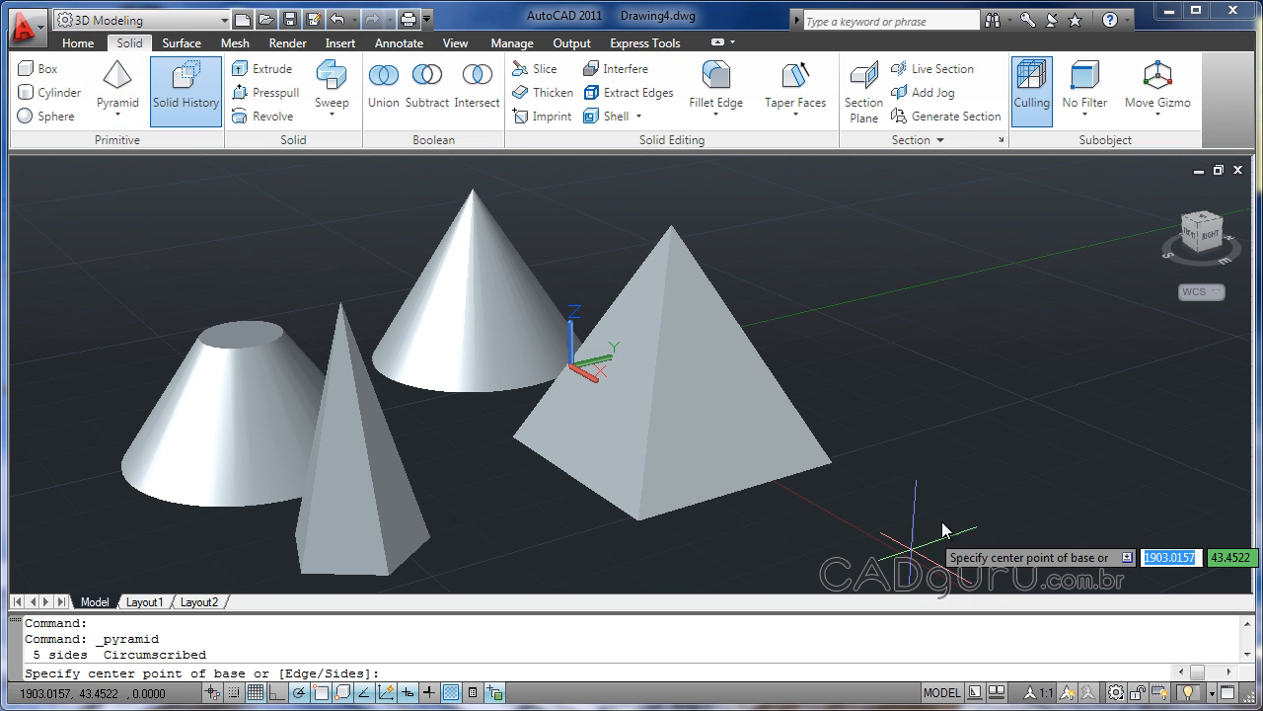
left_click(921, 501)
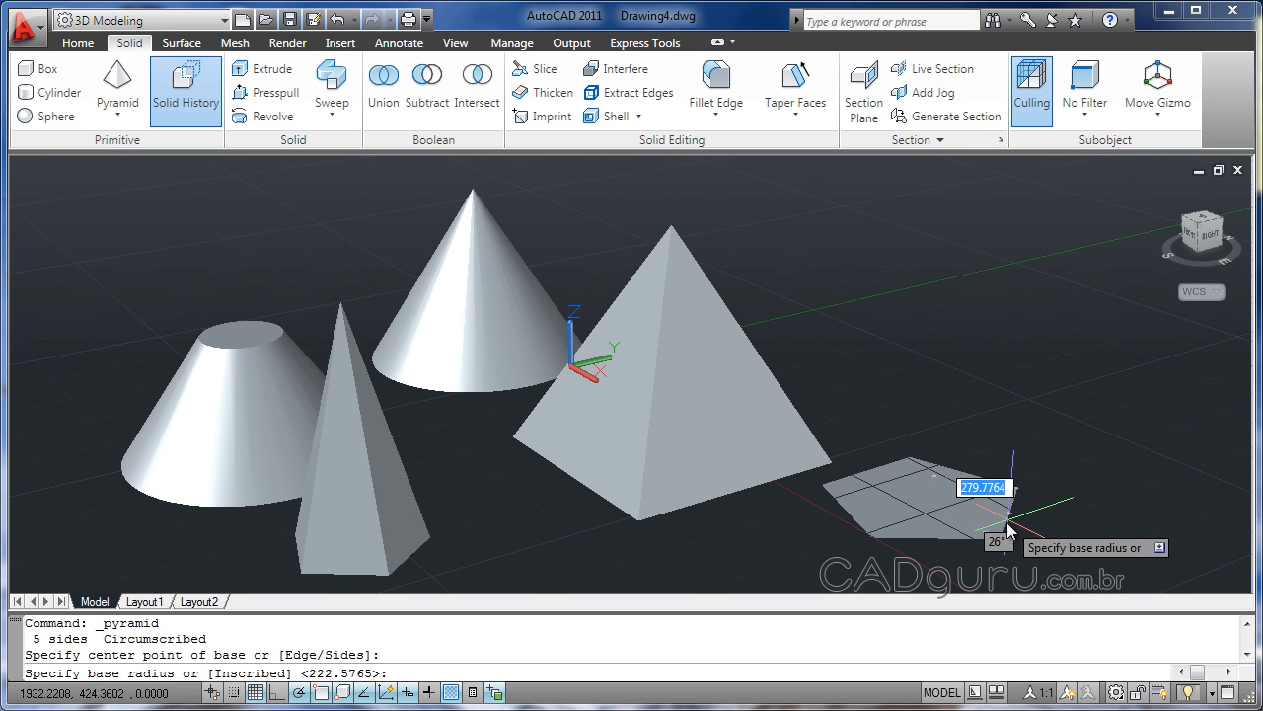
left_click(990, 498)
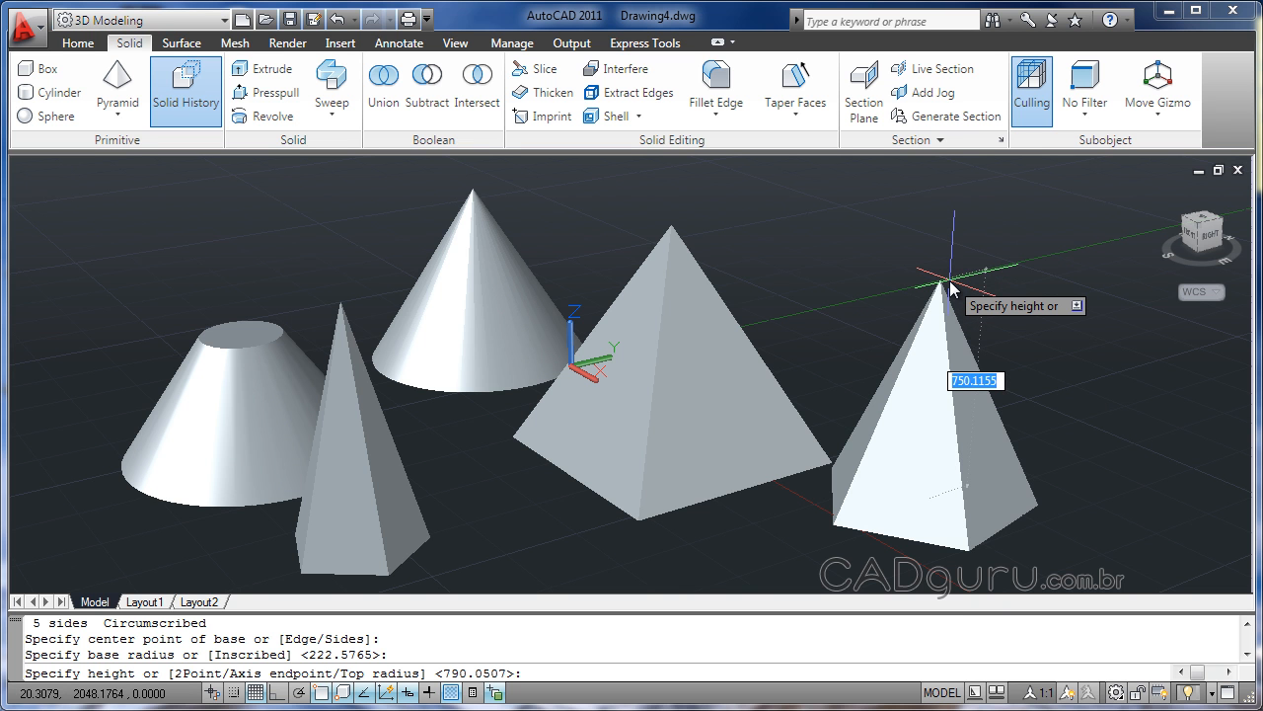
key("Down")
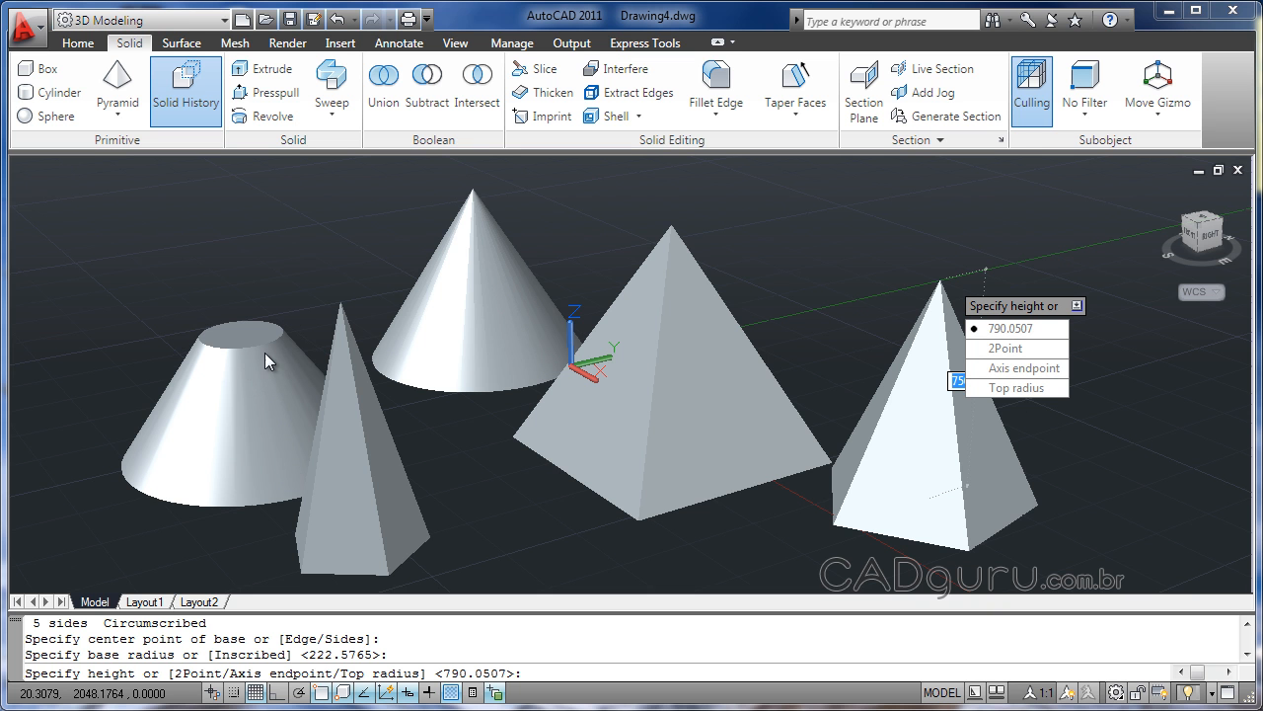
left_click(1014, 388)
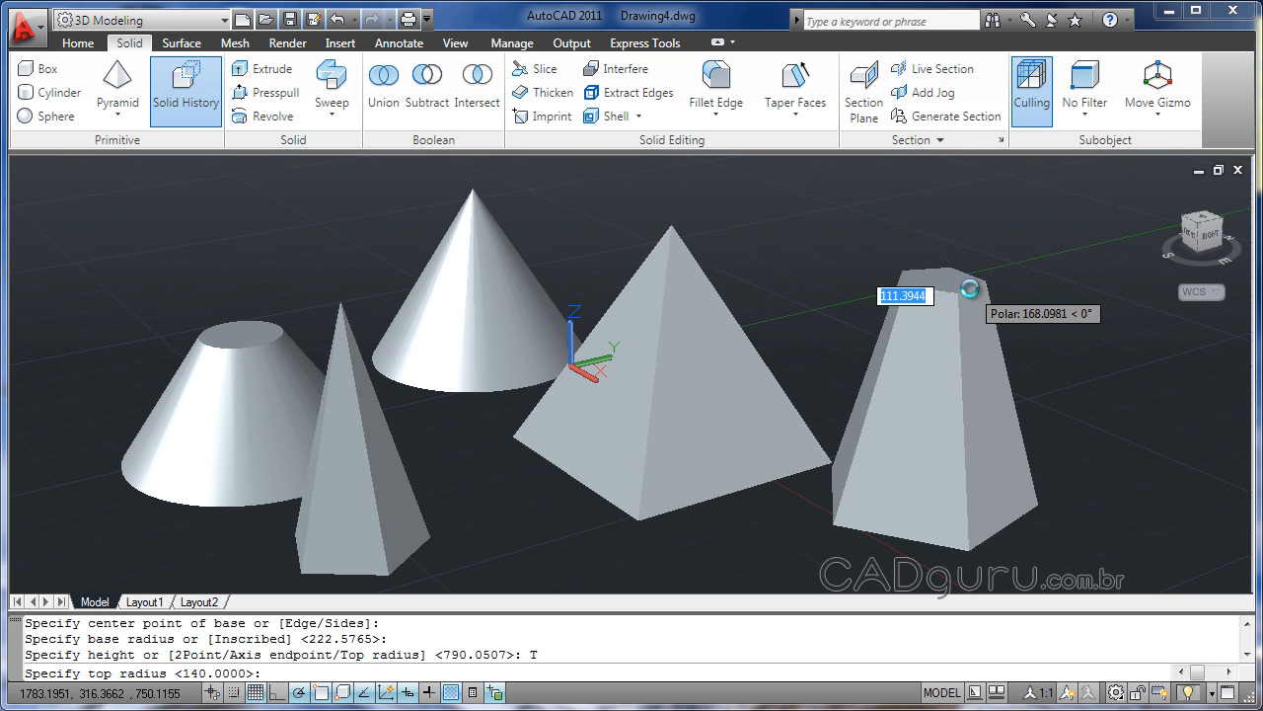
left_click(969, 287)
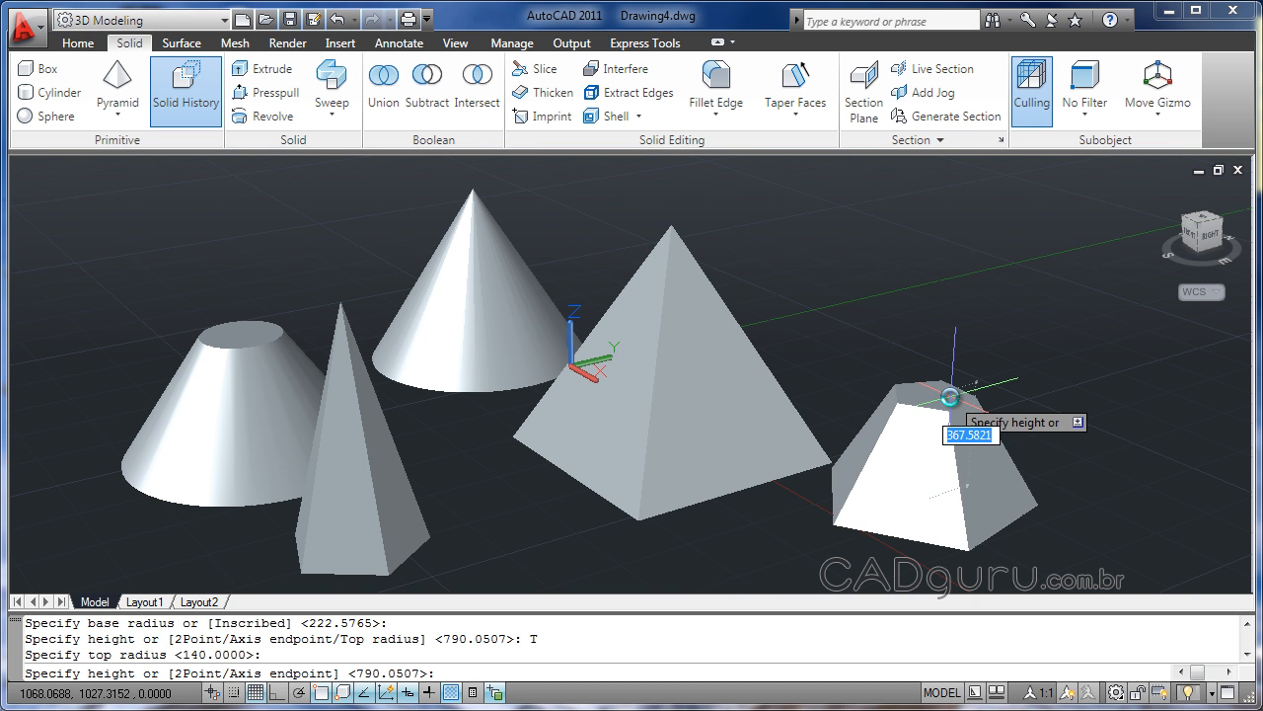
left_click(949, 397)
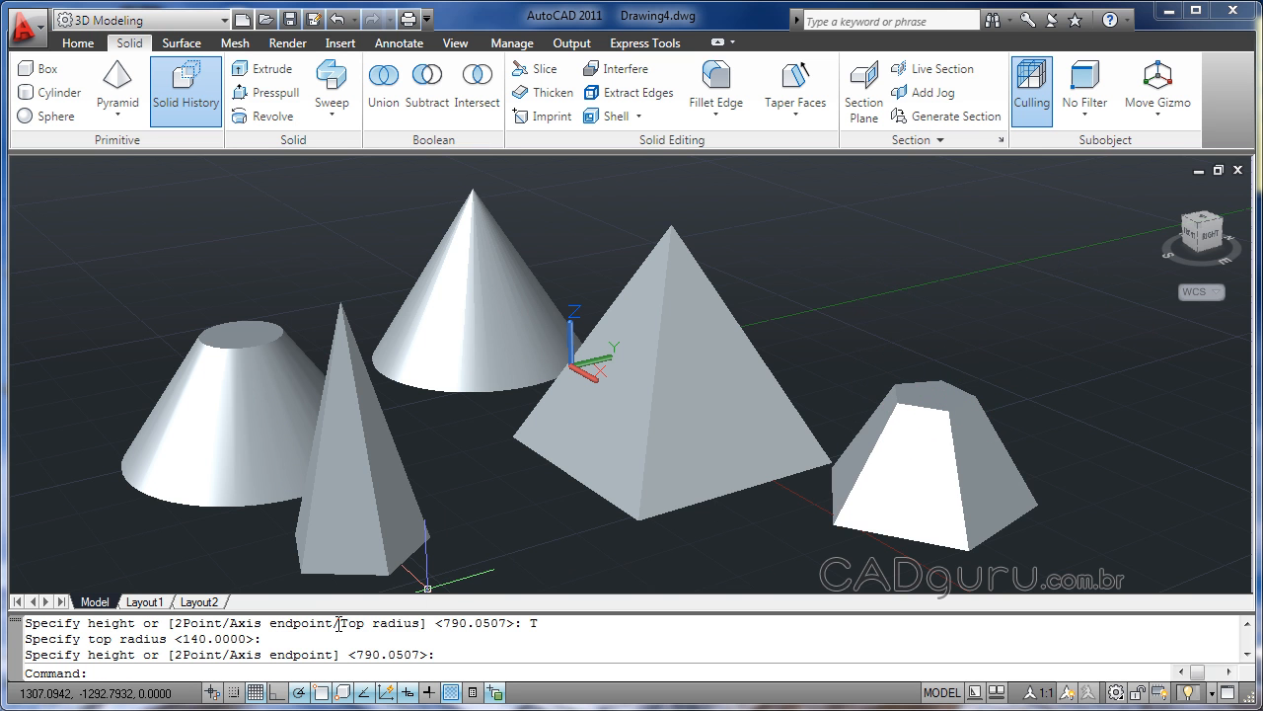
left_click_drag(344, 622, 422, 622)
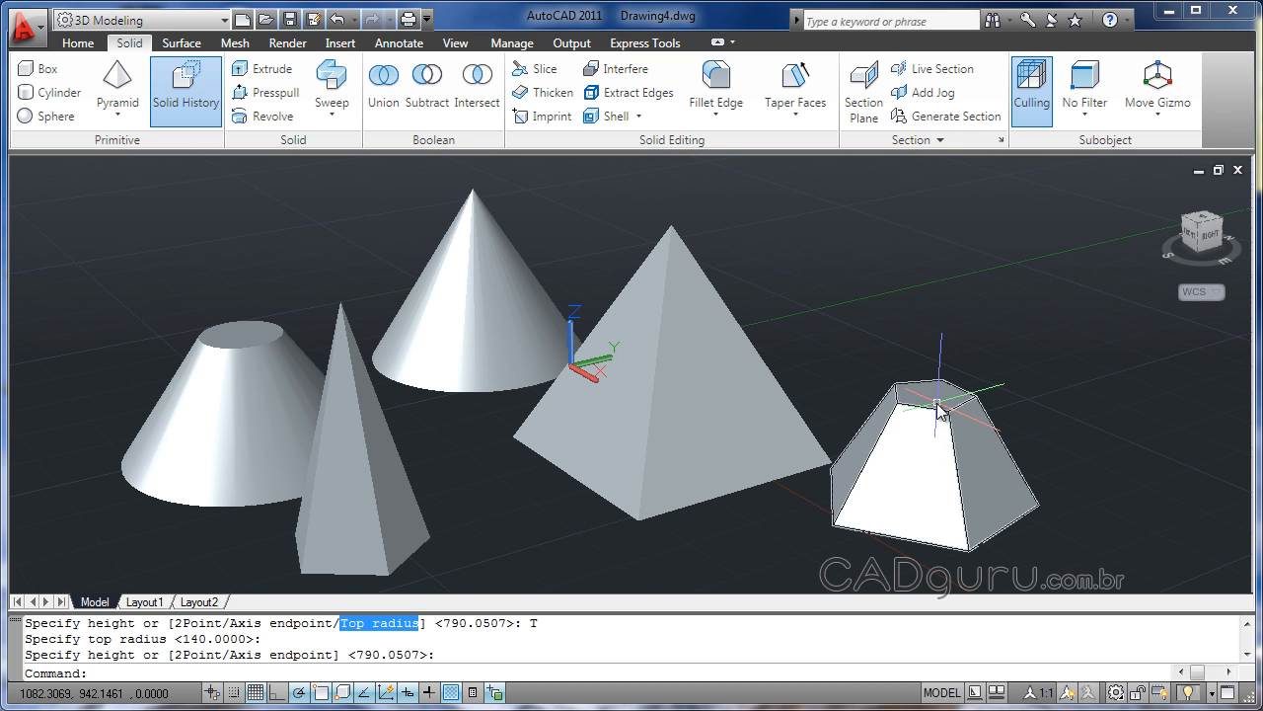
mouse_move(934, 409)
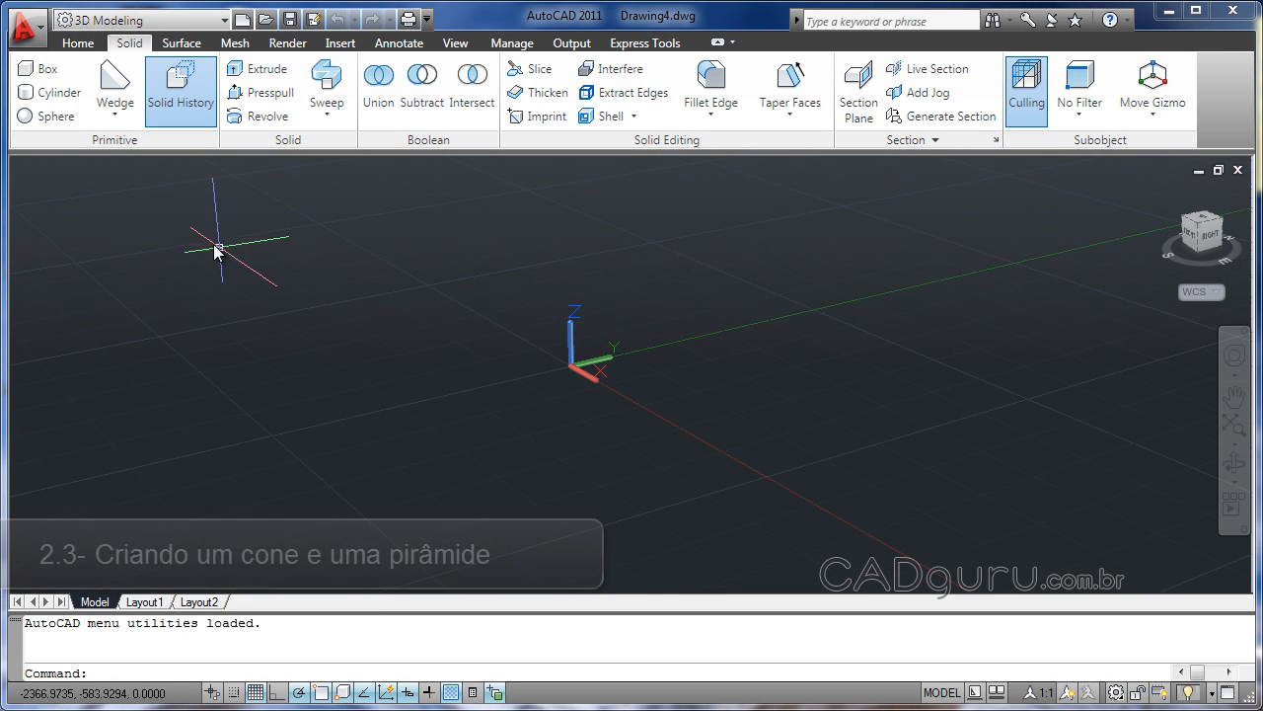
Create a solid cone beside the origin in the empty drawing, with a base radius of about 431 and a height of about 685.
left_click(125, 118)
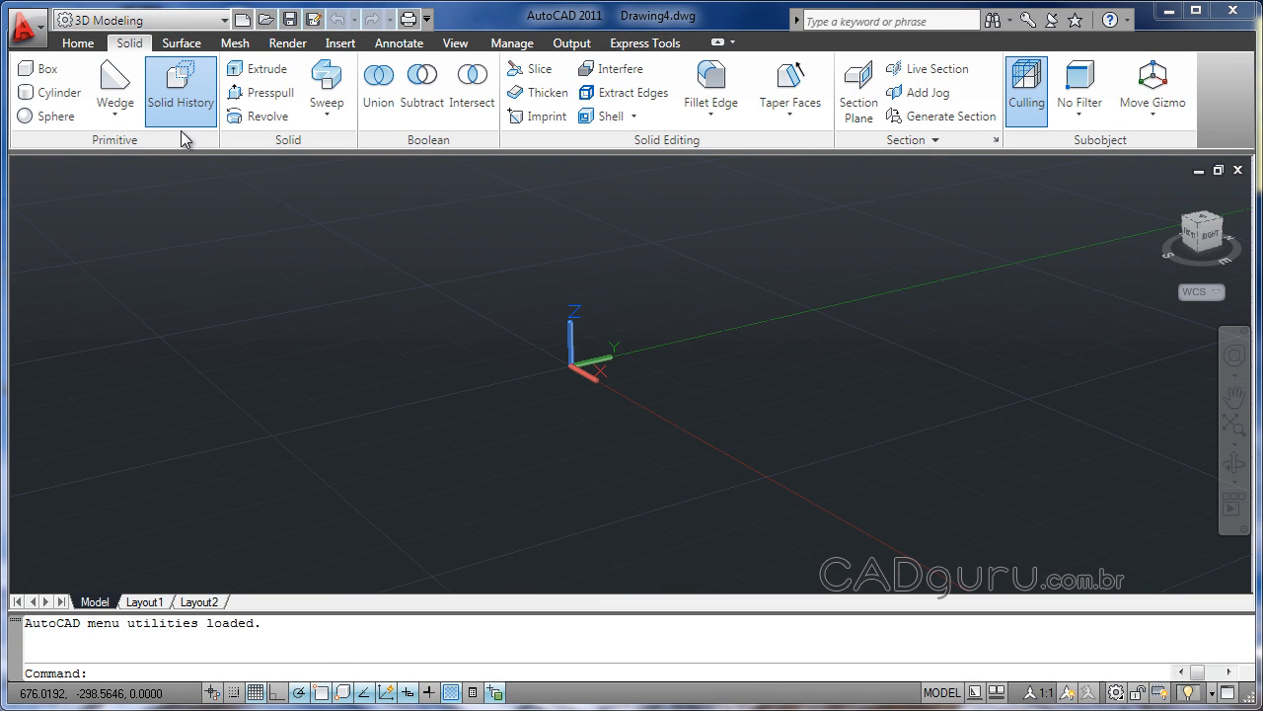
left_click(116, 118)
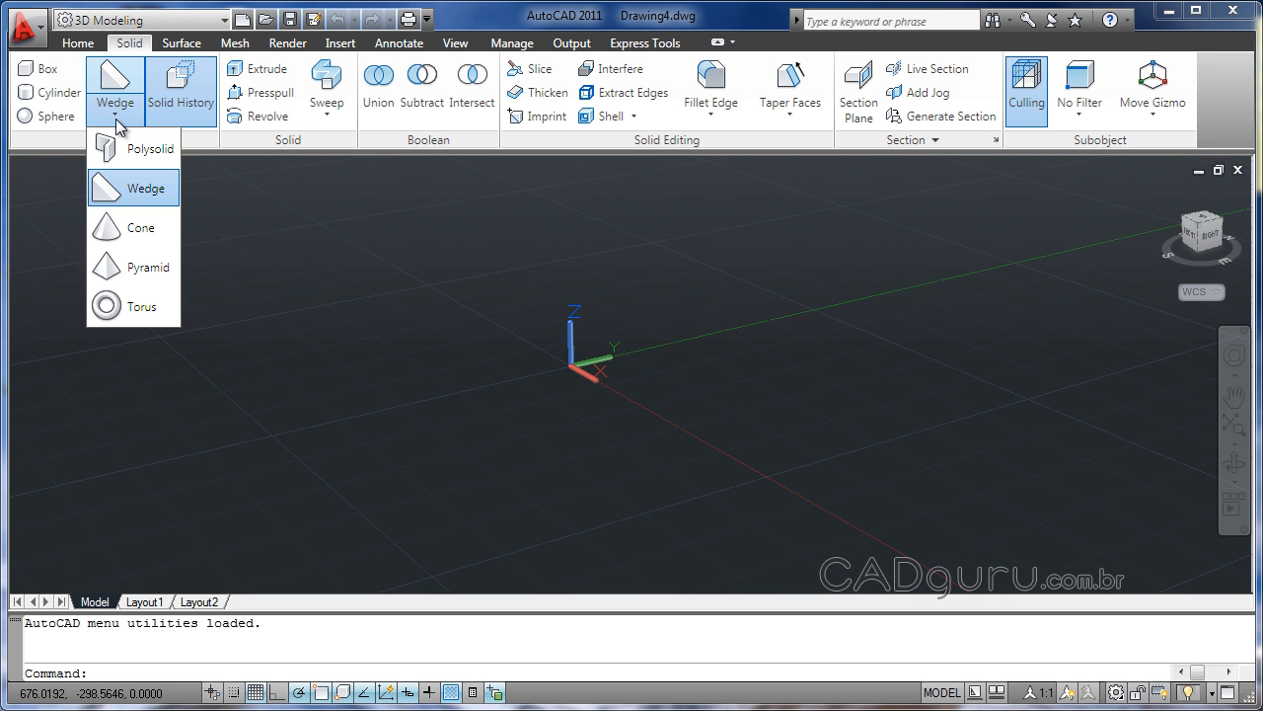
left_click(141, 229)
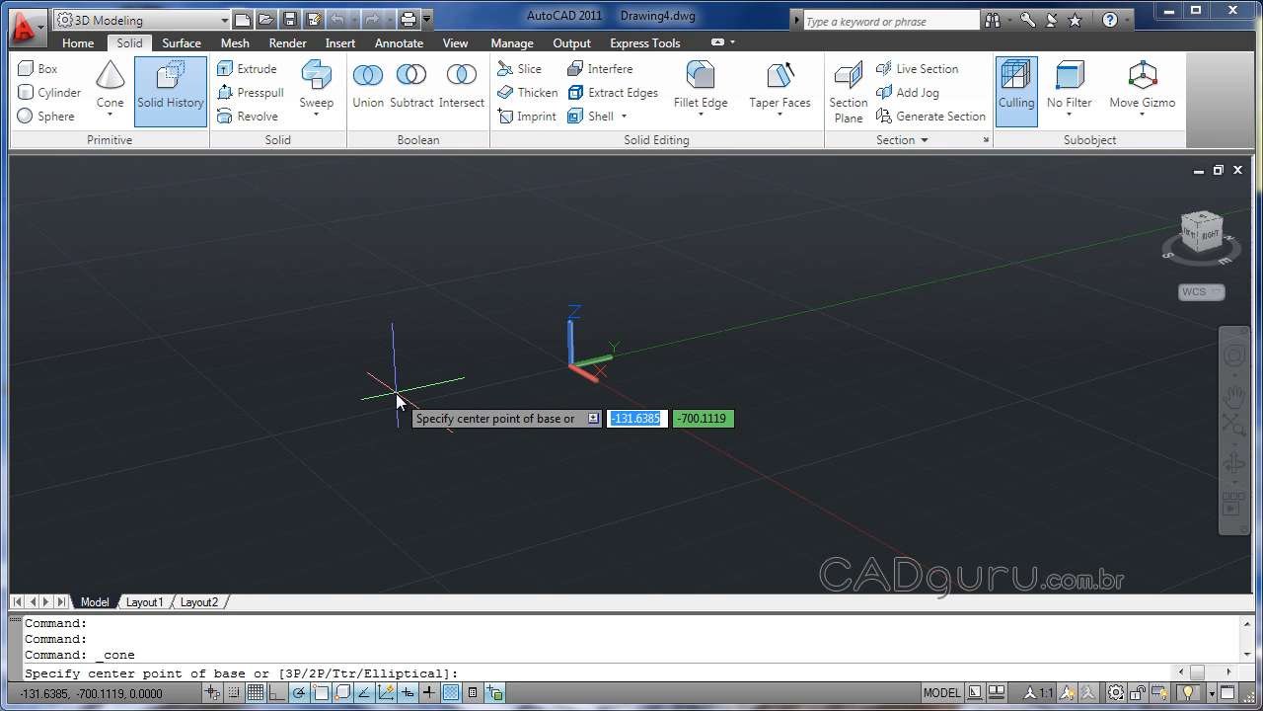
key("Down")
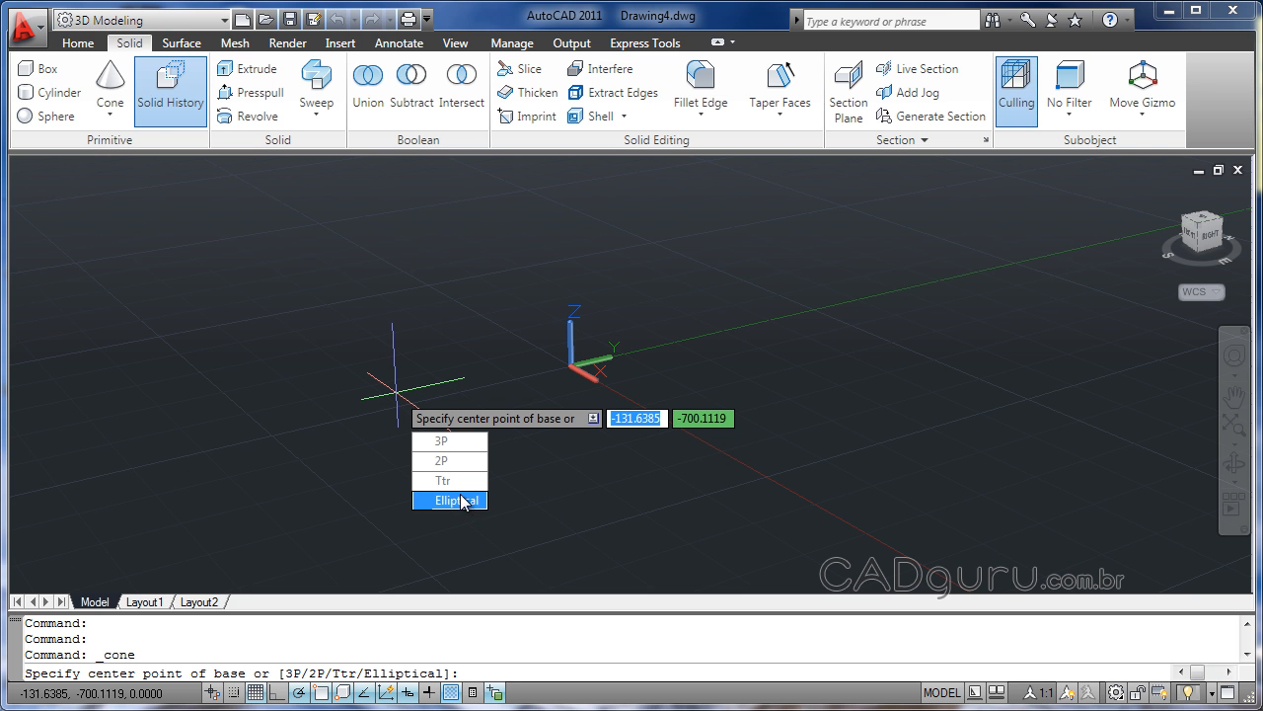
left_click(479, 353)
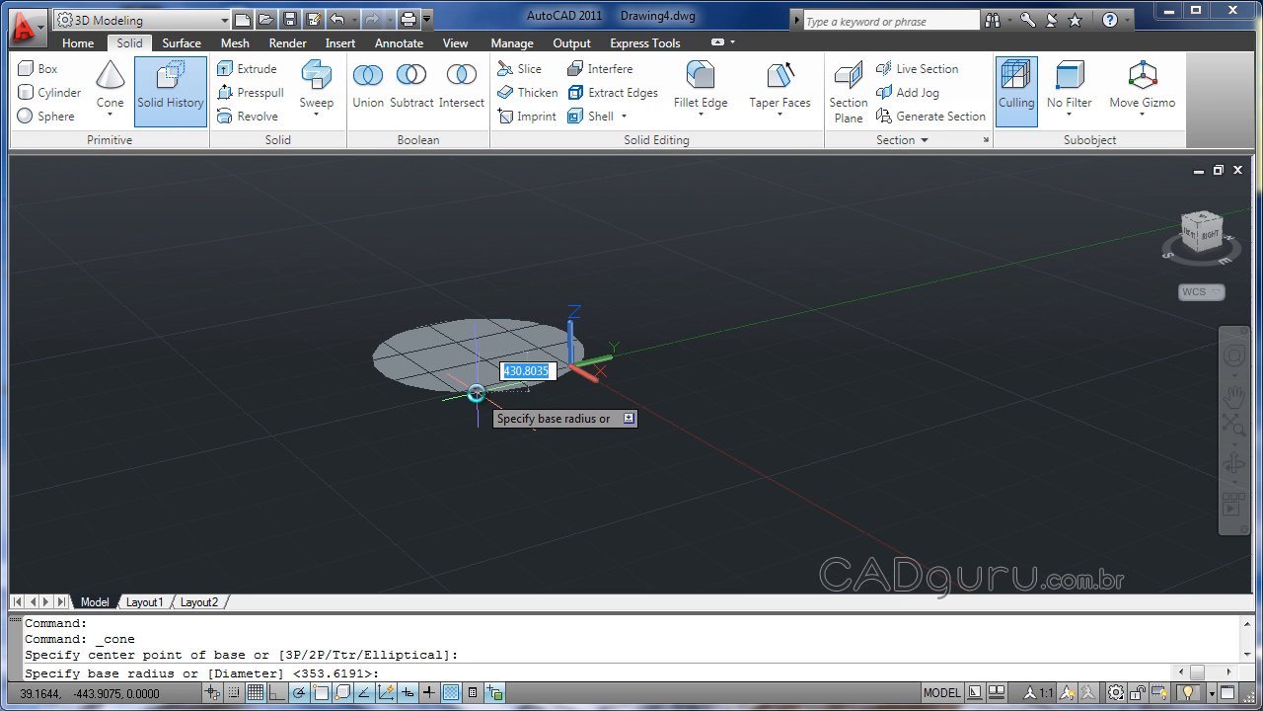
left_click(475, 393)
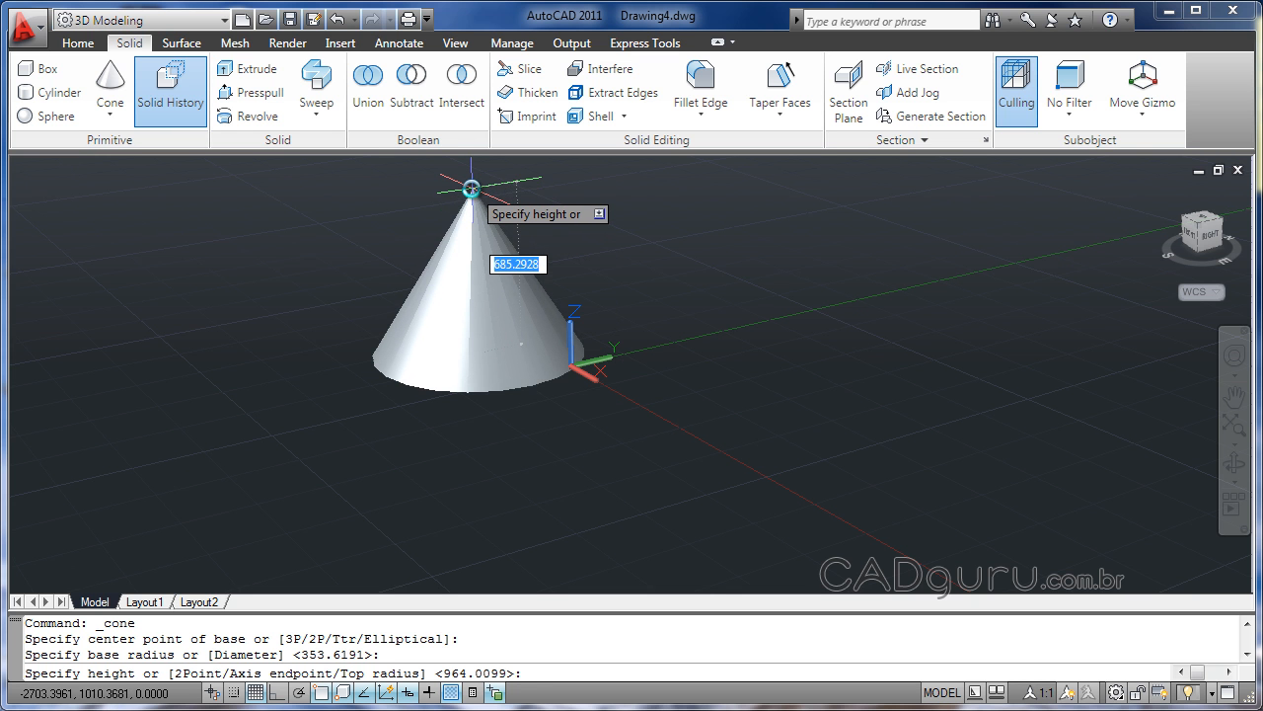
left_click(471, 188)
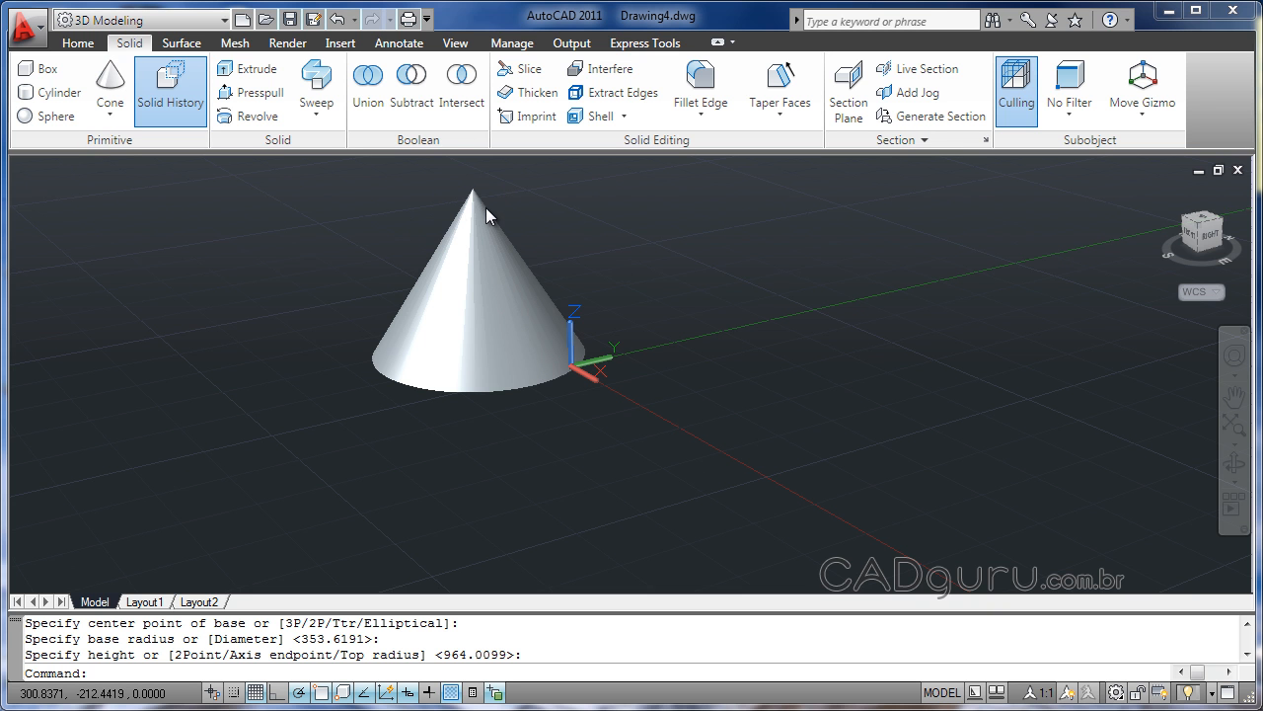
Create a truncated cone beside the full cone with base radius about 437, a Top radius of 140 and a height of about 432.
left_click(112, 115)
left_click(130, 223)
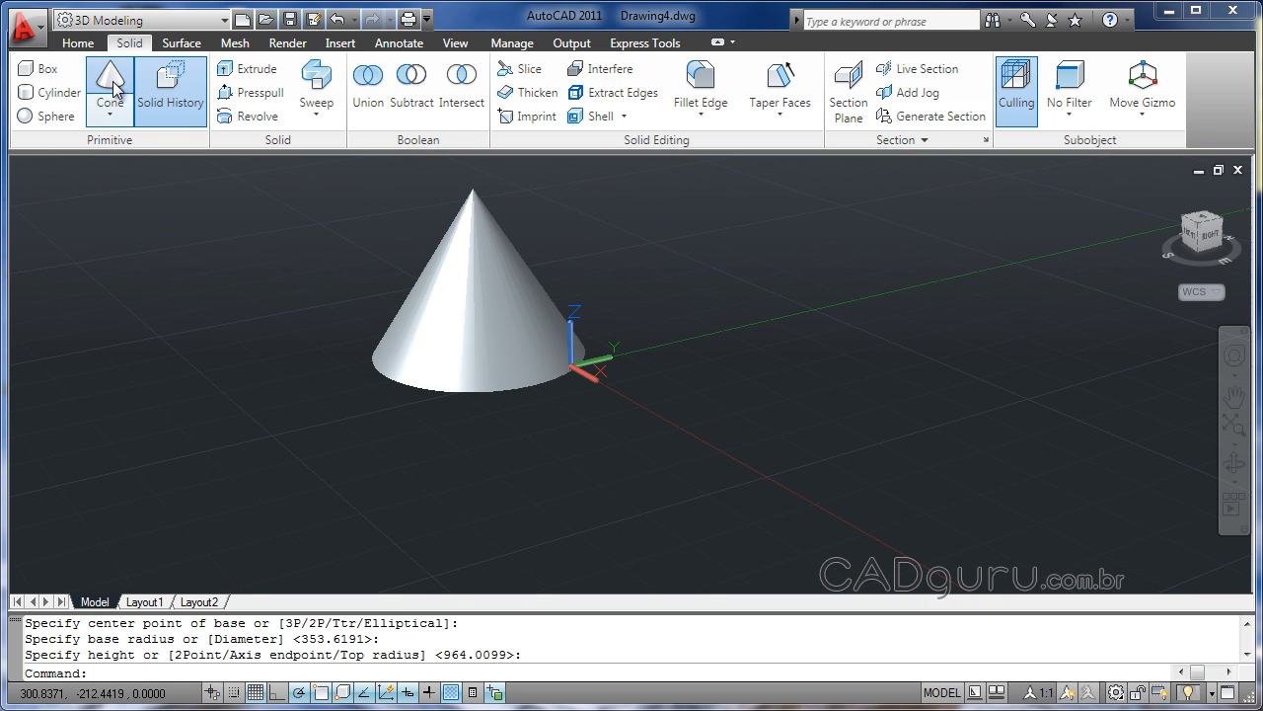
left_click(251, 452)
left_click(339, 489)
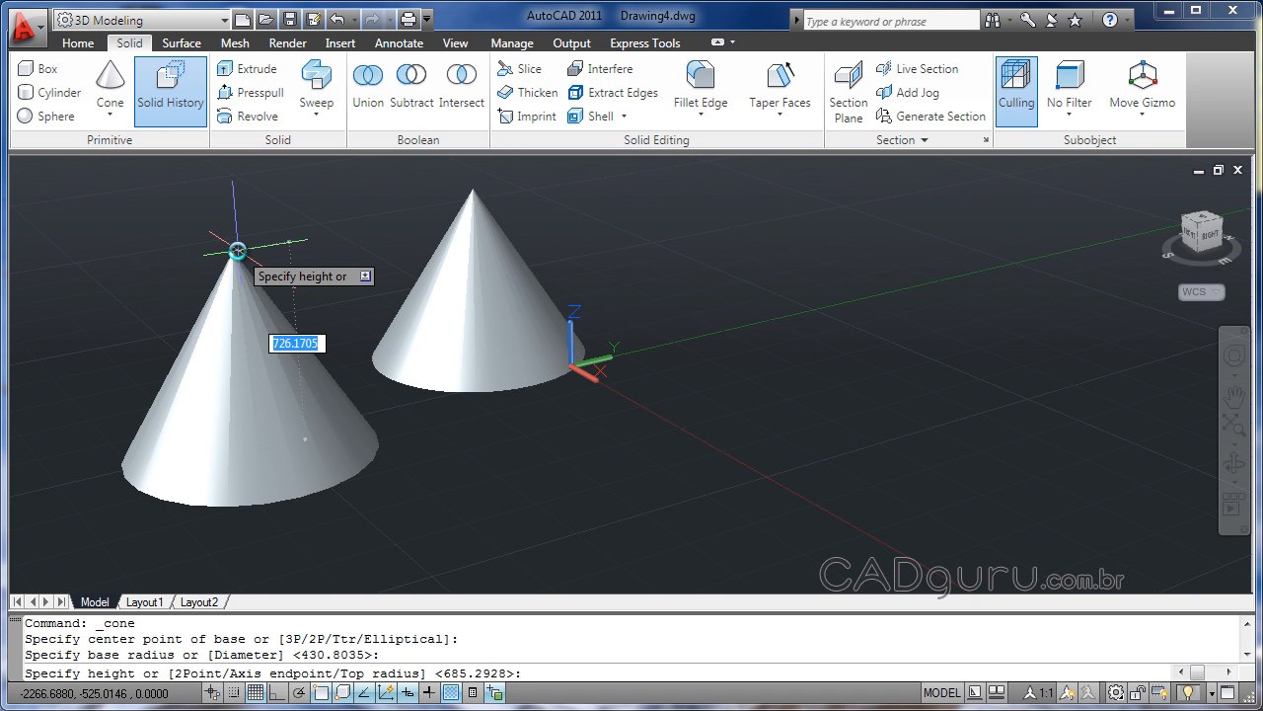
key("Down")
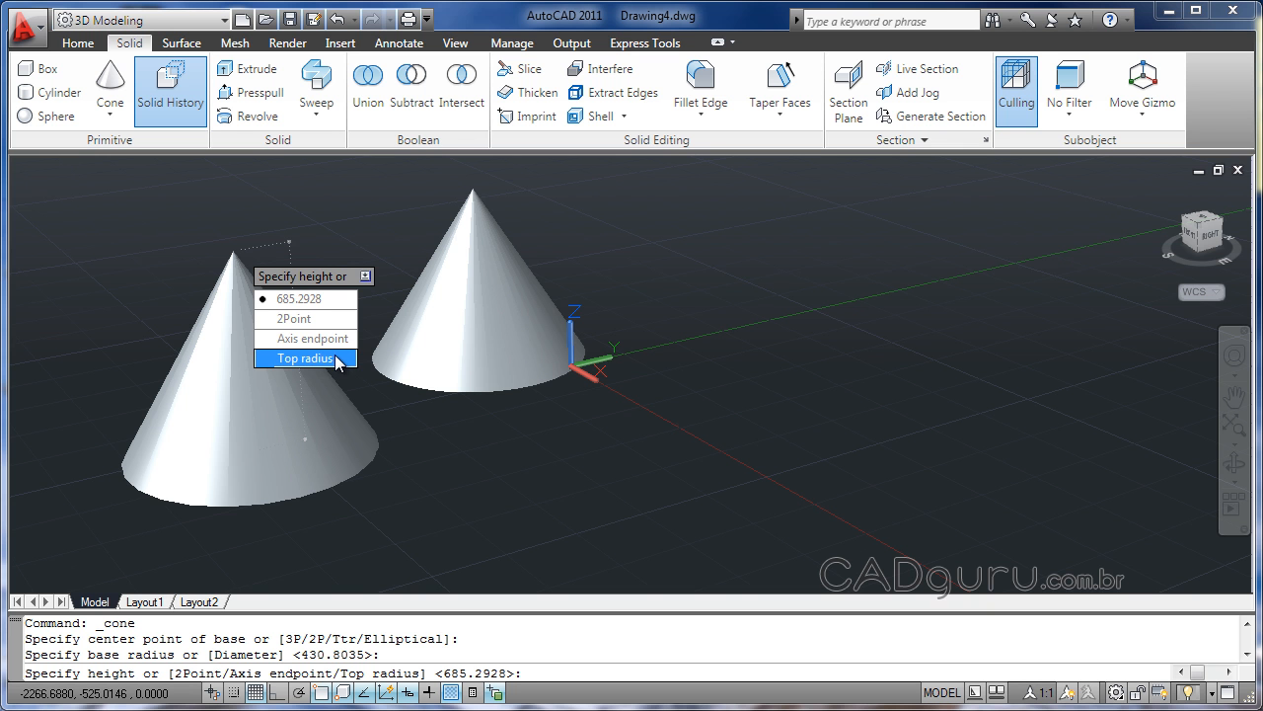
left_click(335, 359)
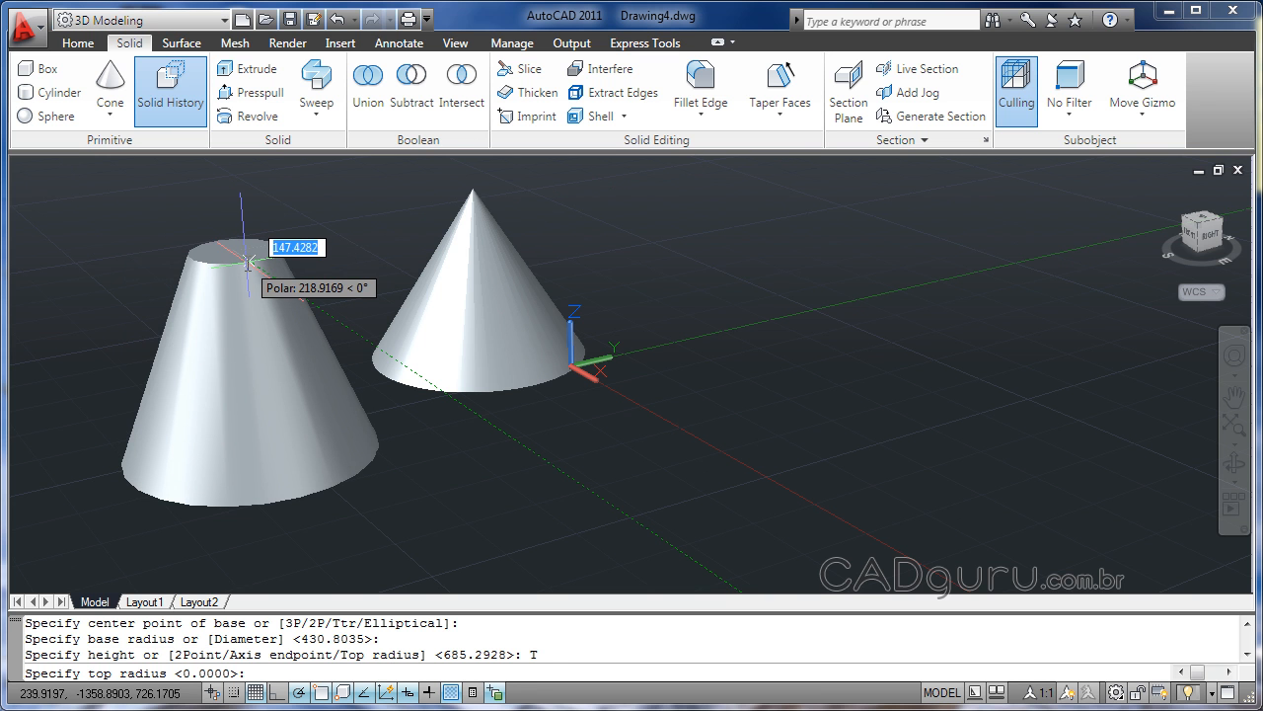
type("14")
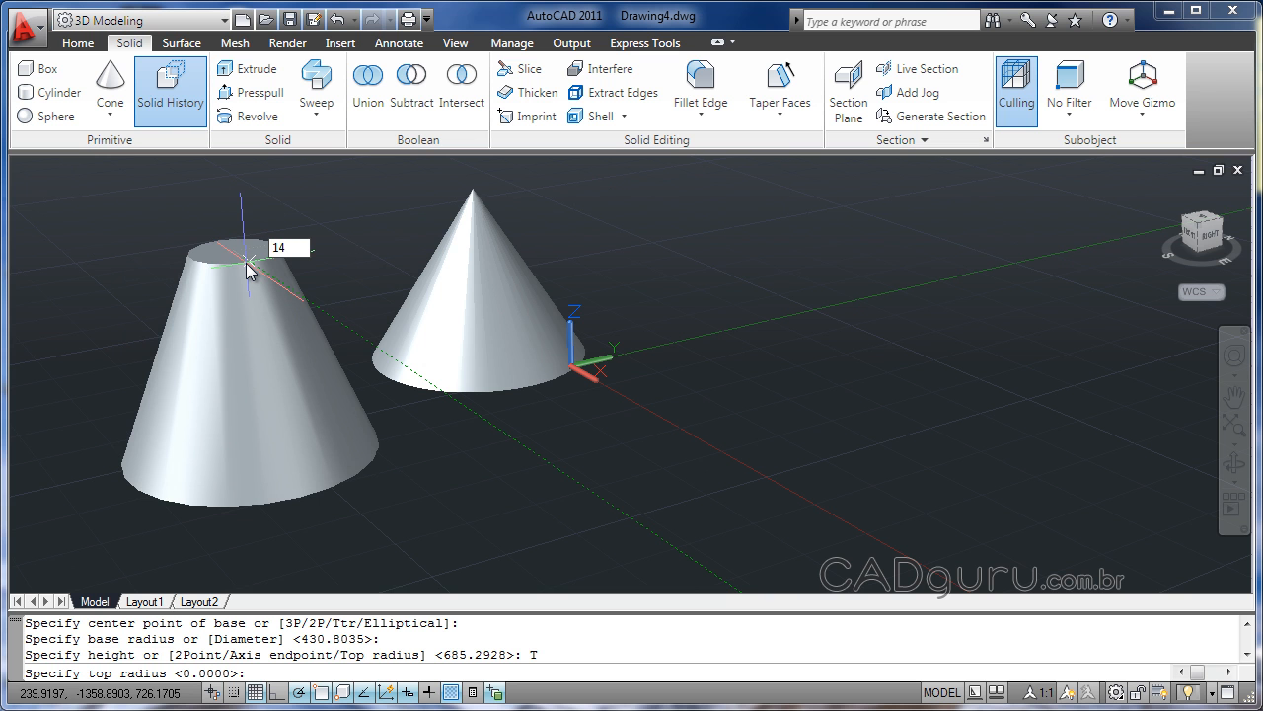
type("0")
key("Return")
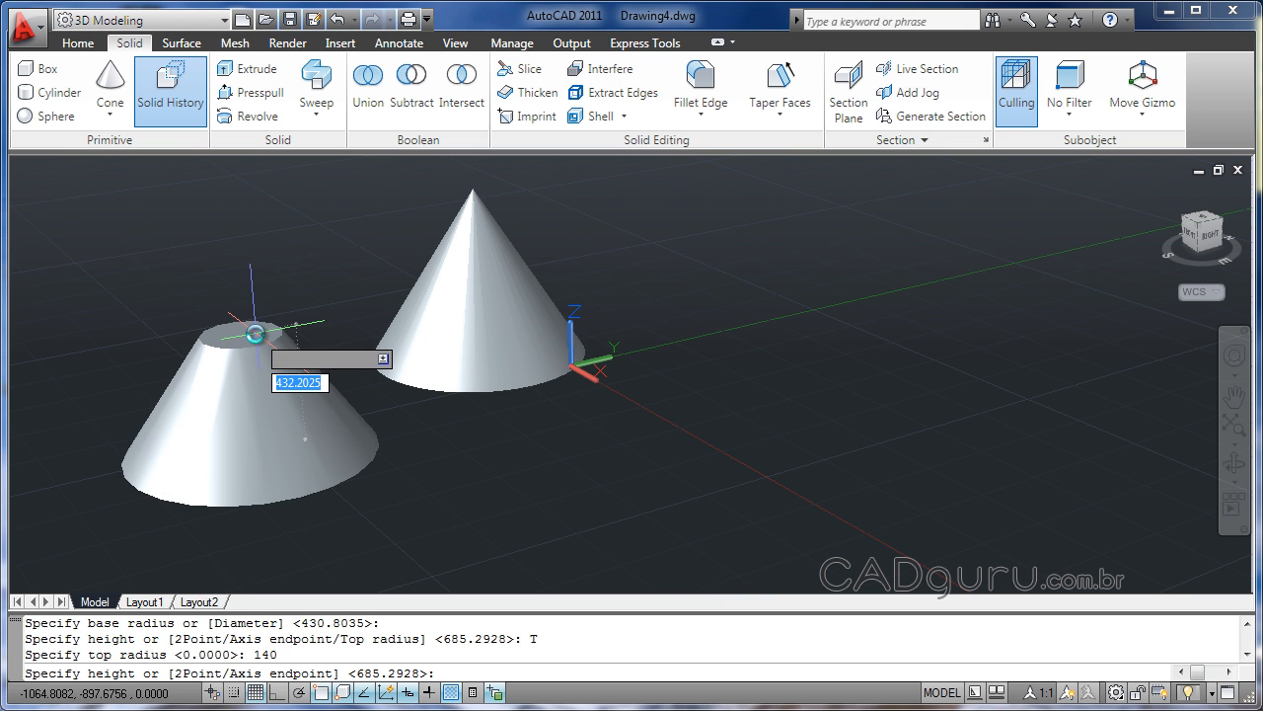
left_click(254, 334)
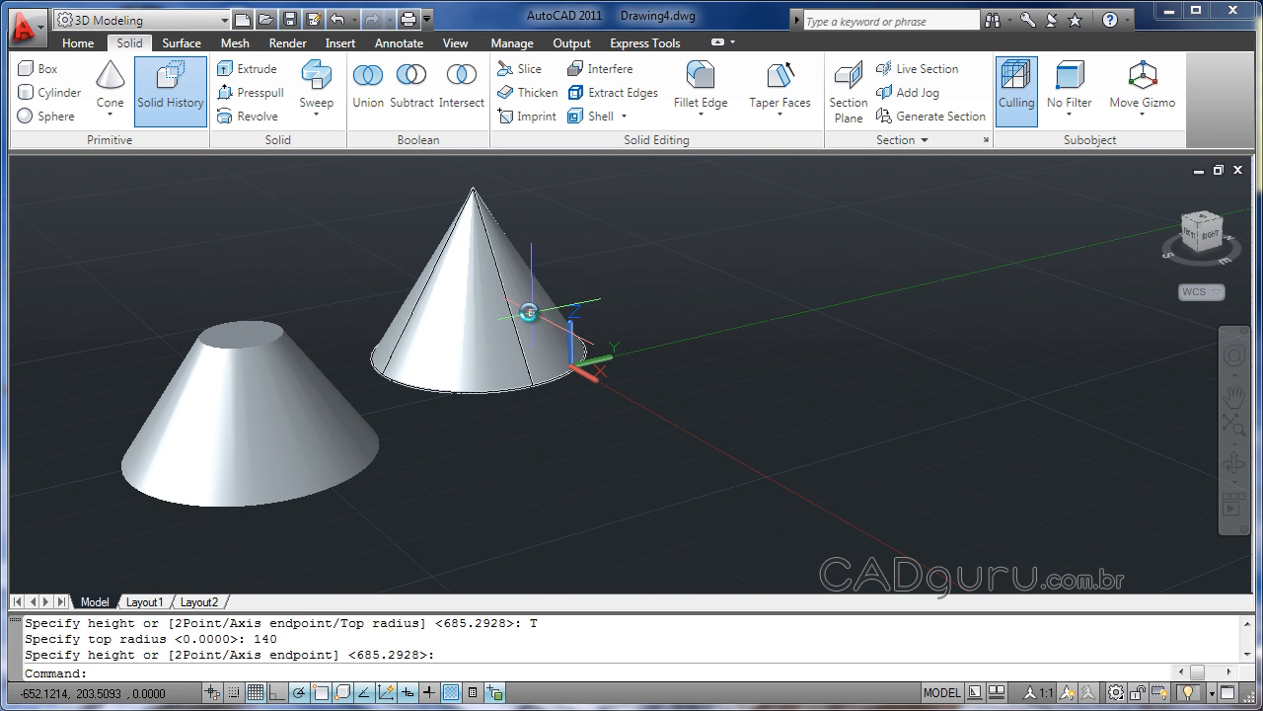
mouse_move(510, 316)
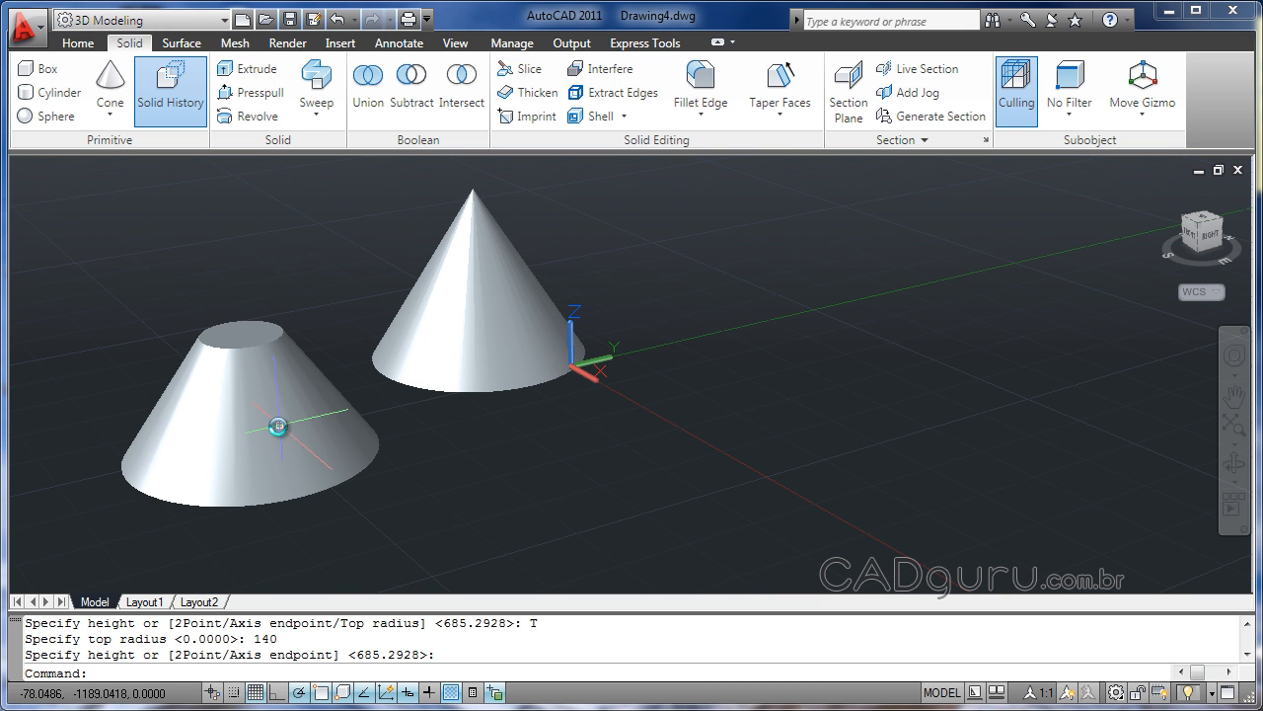
mouse_move(274, 445)
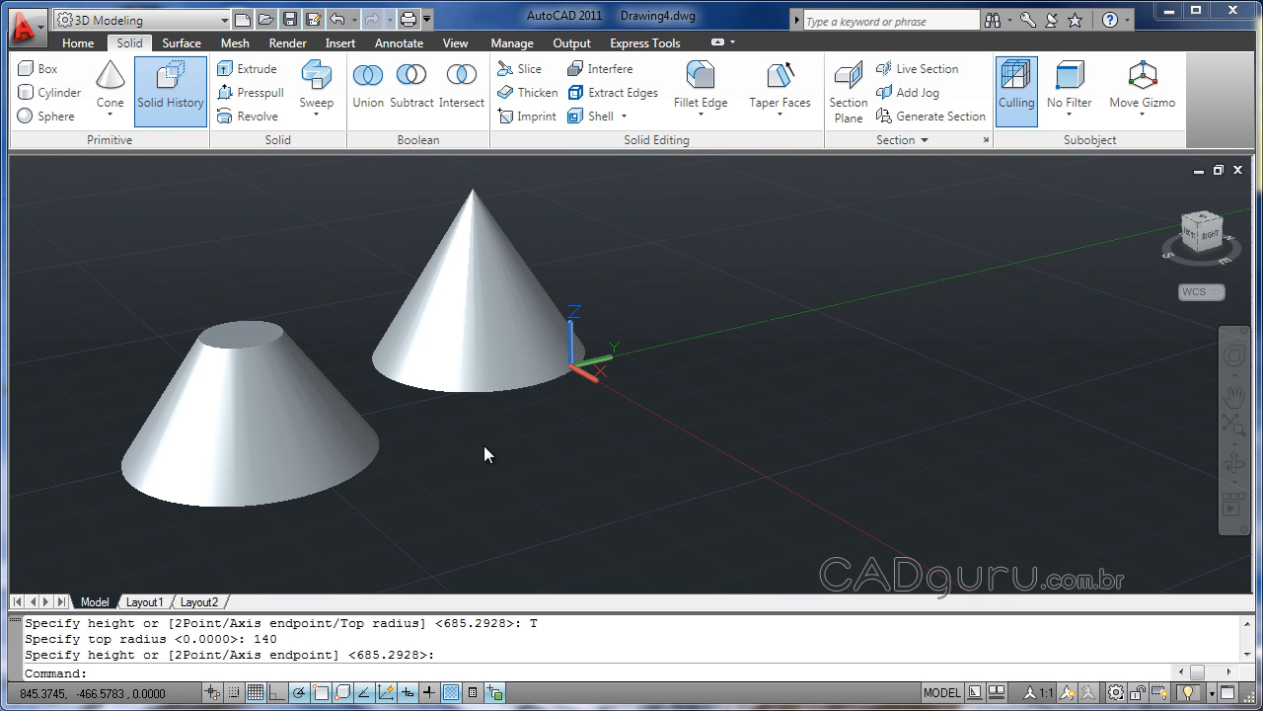
Create a four-sided solid pyramid in front of the origin, with a base radius of 400 and a height of about 812.
left_click(109, 115)
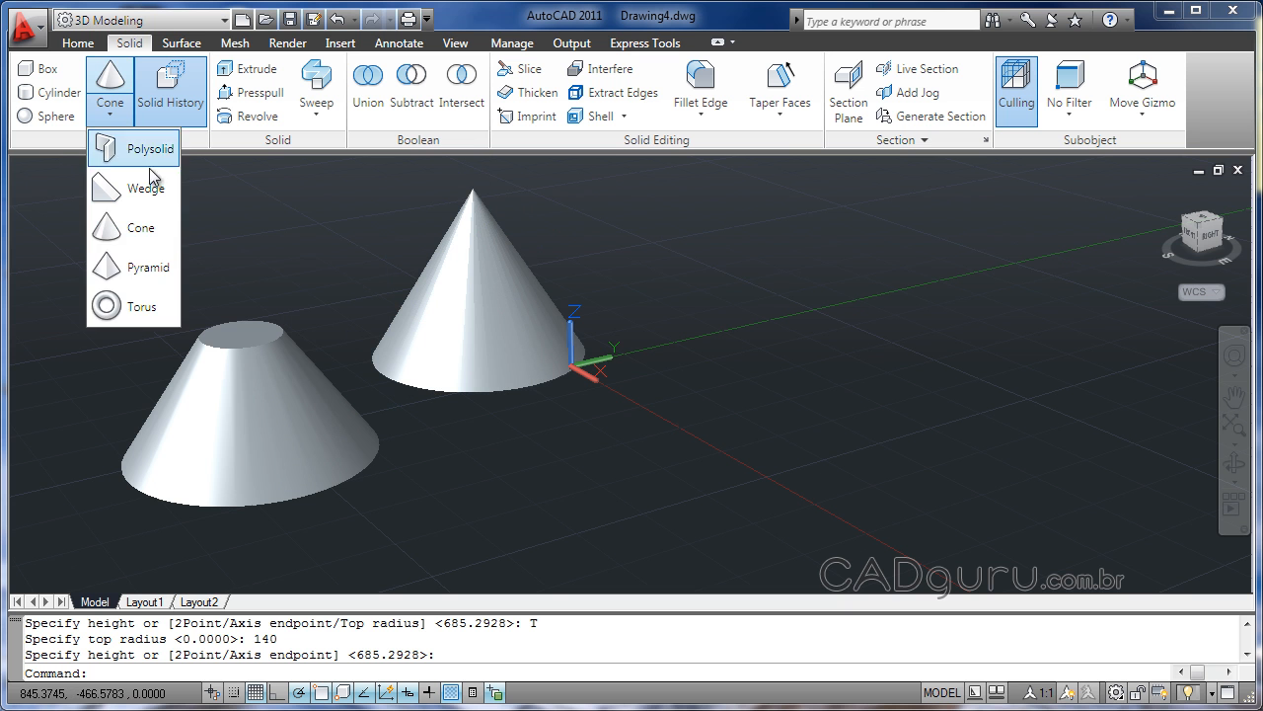
left_click(132, 279)
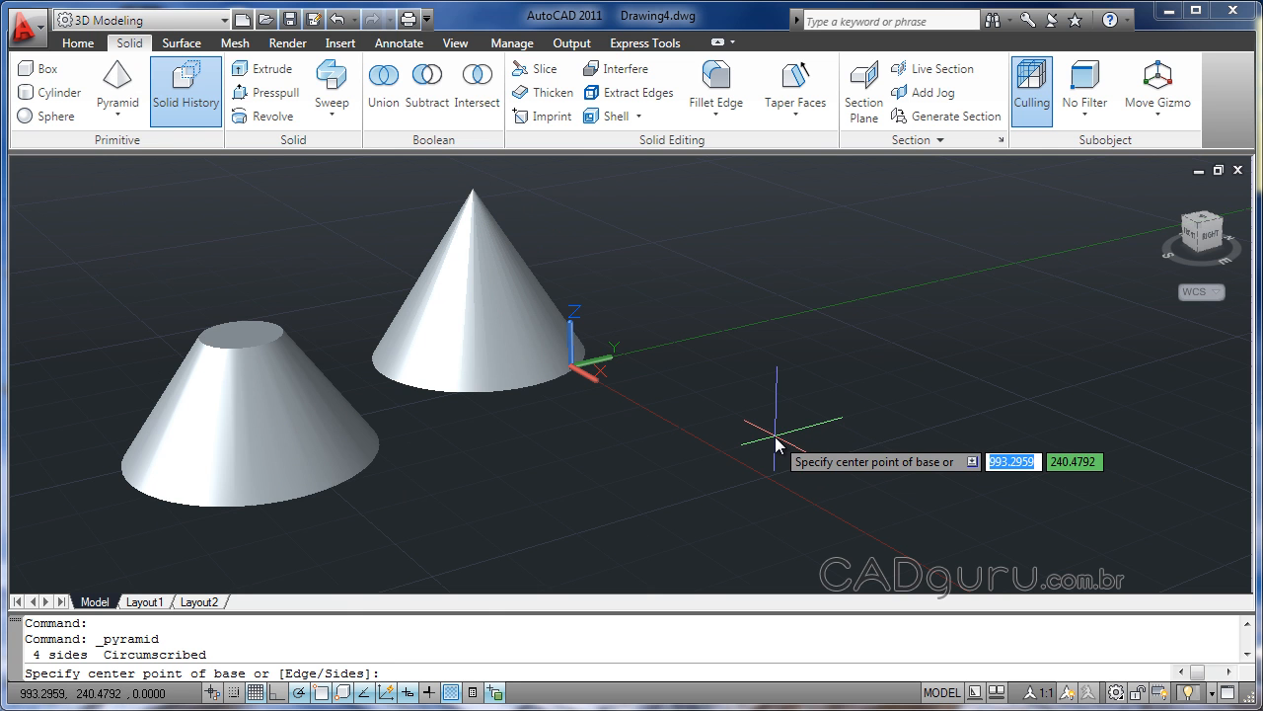
left_click(670, 456)
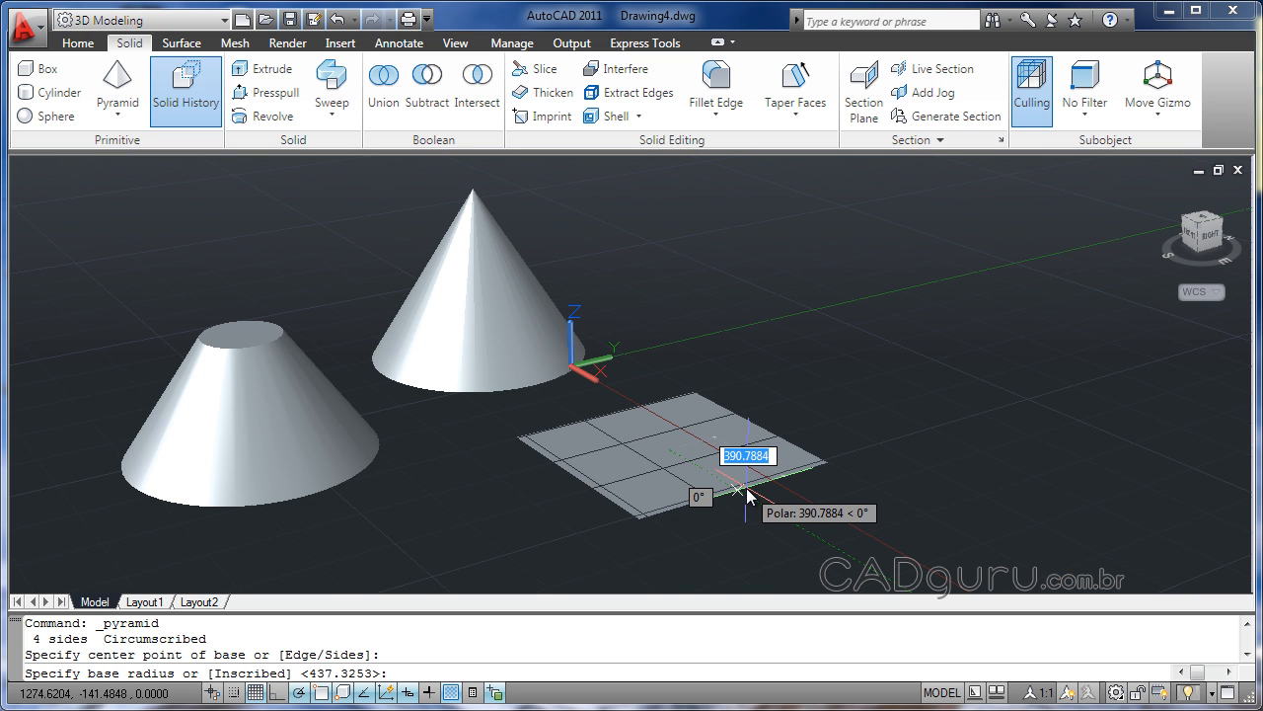
type("40")
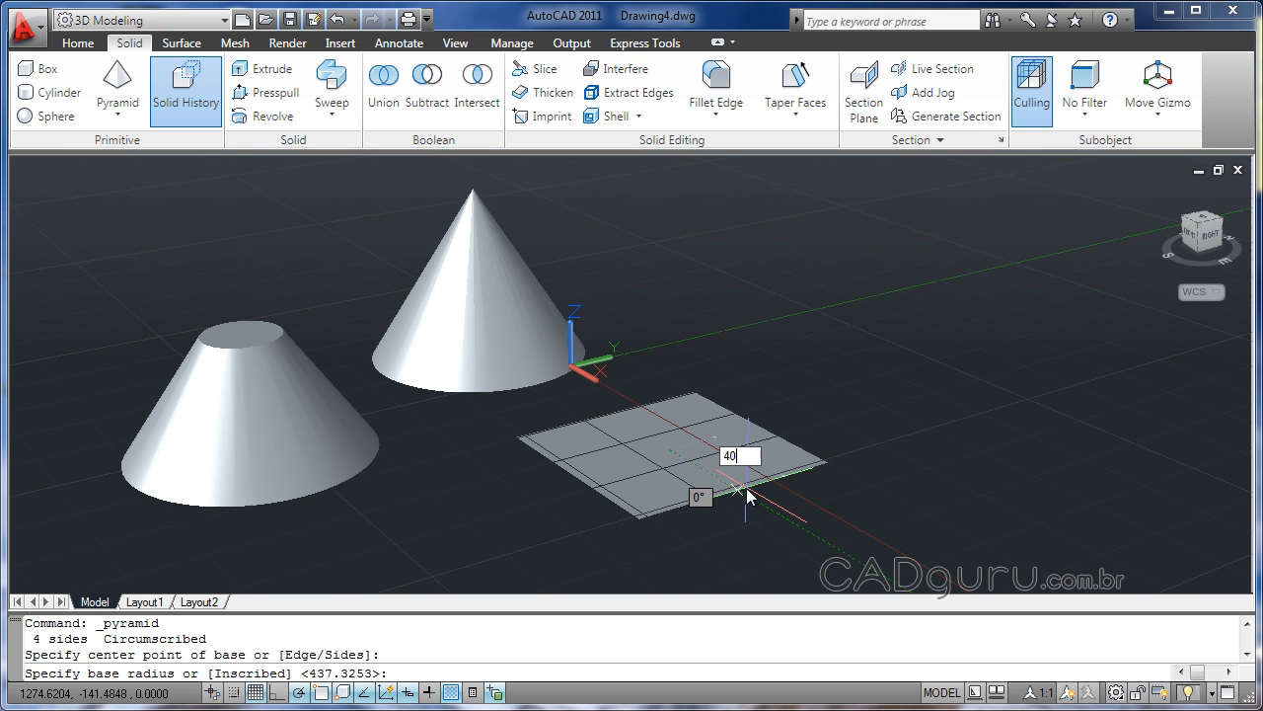
type("0")
key("Return")
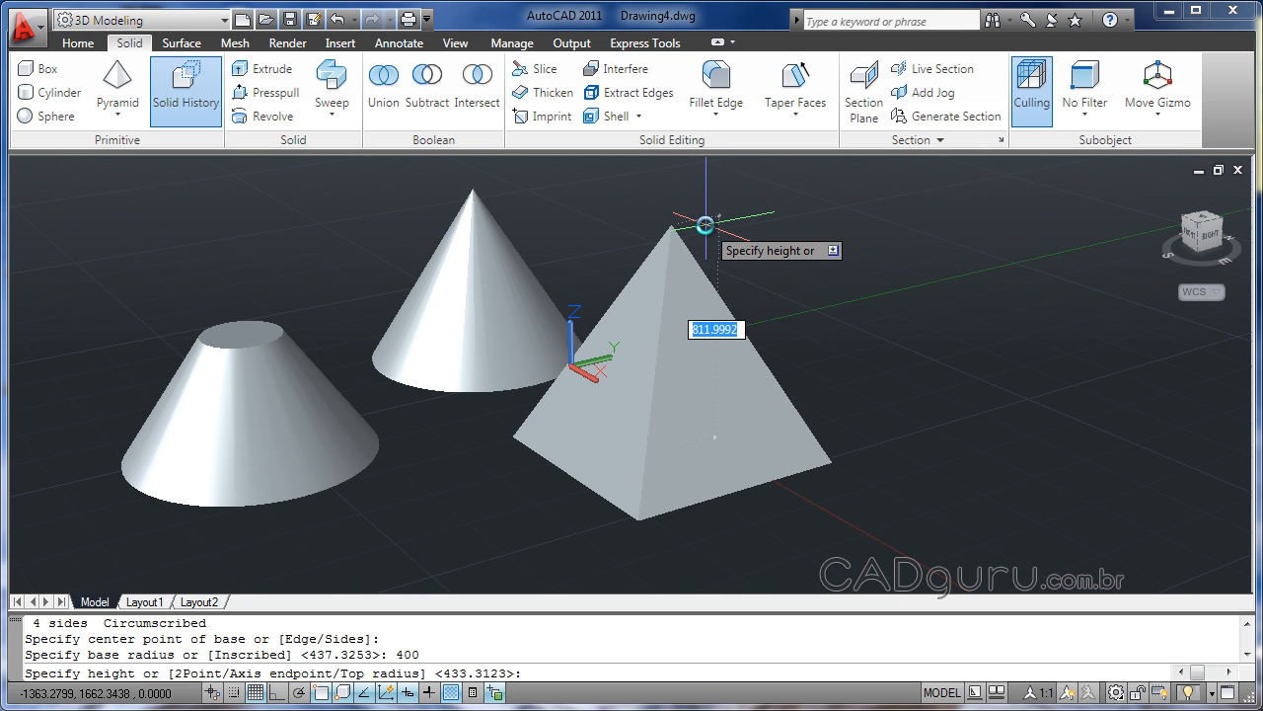
left_click(704, 225)
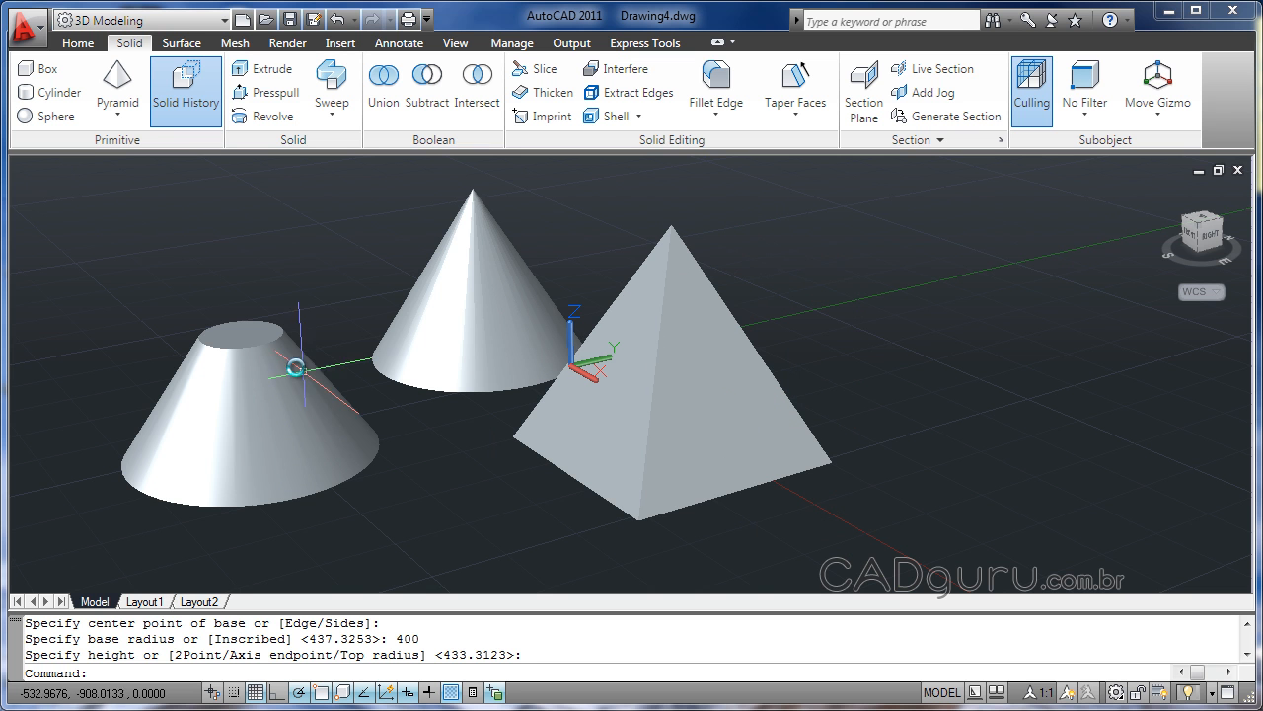
left_click(138, 105)
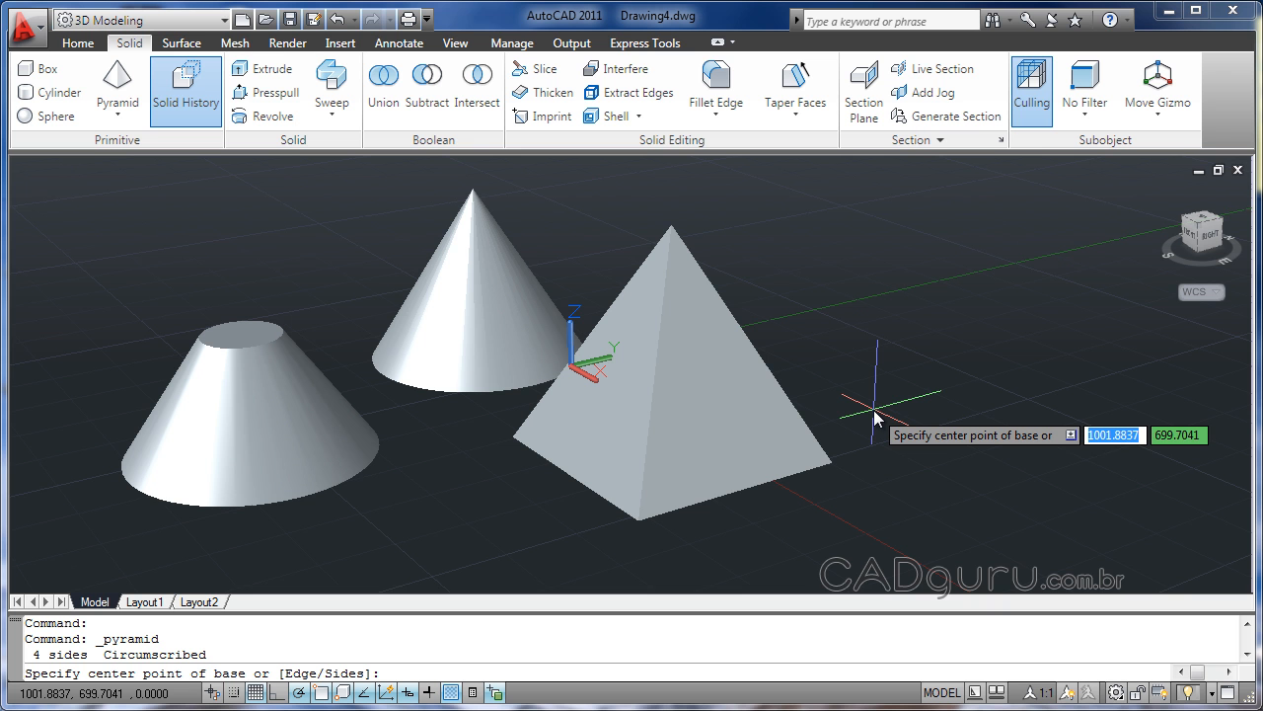
key("Down")
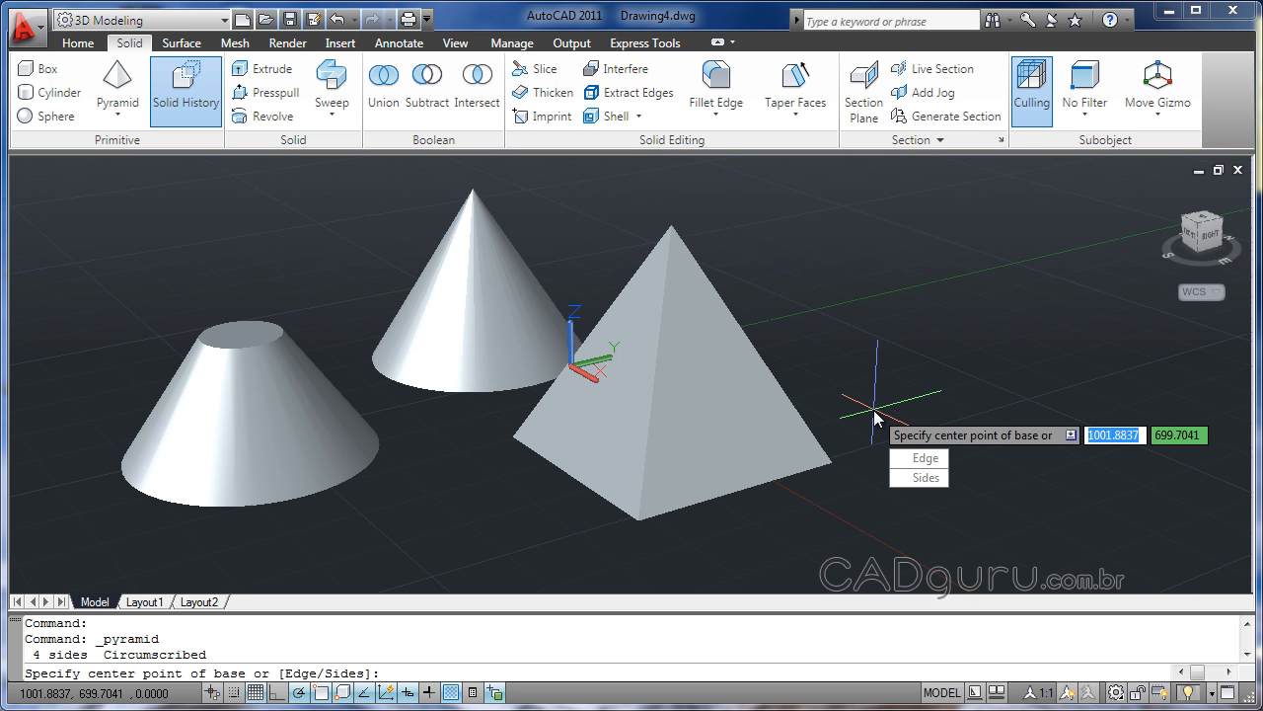
left_click(927, 459)
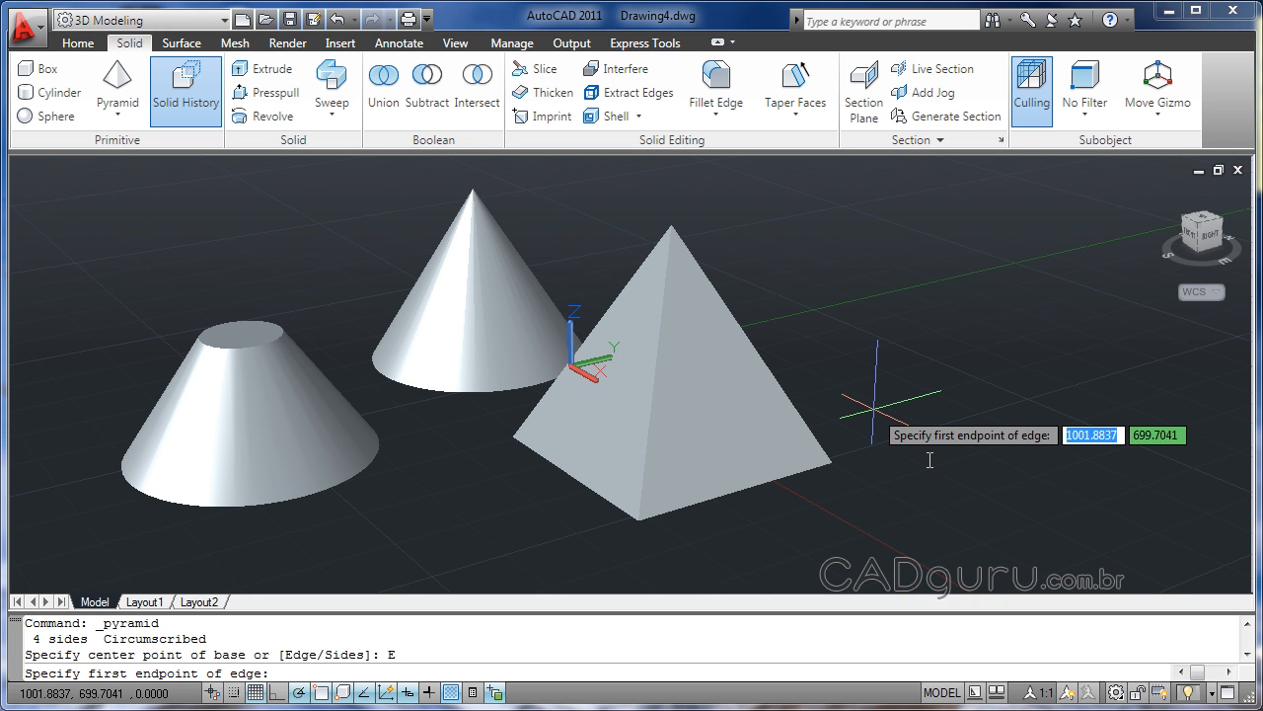
left_click(893, 397)
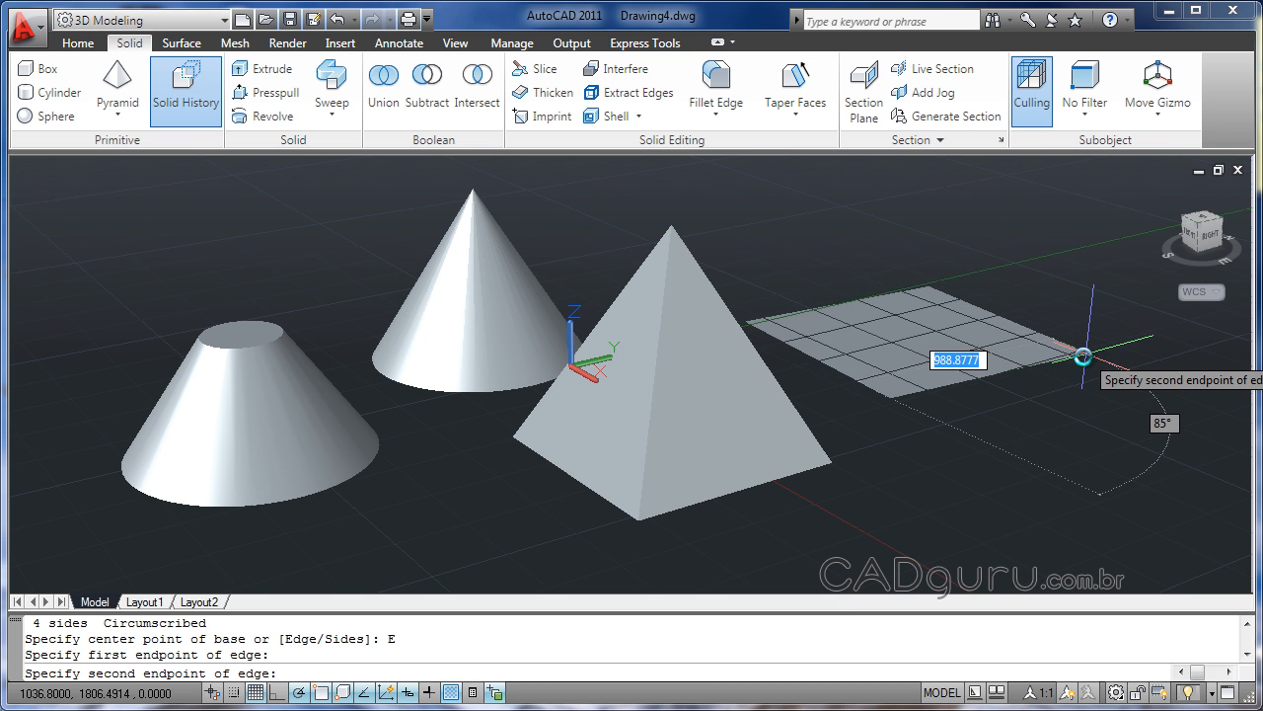
key("Escape")
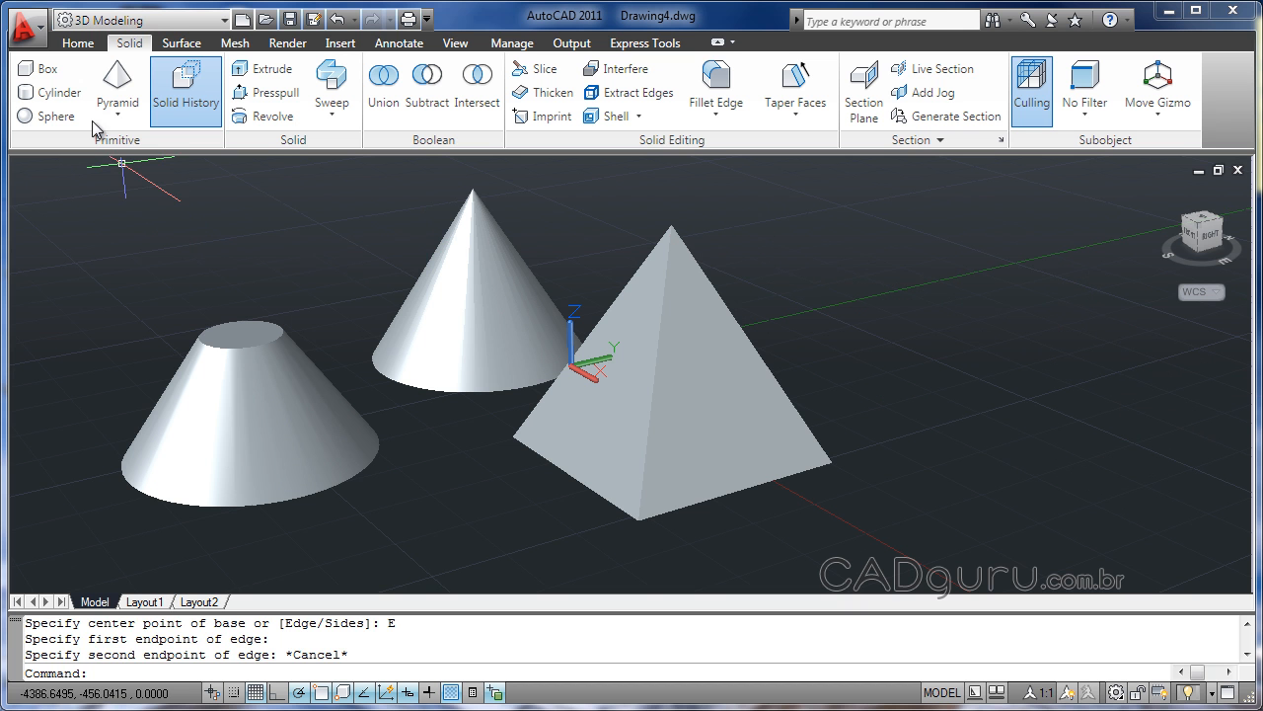
left_click(111, 91)
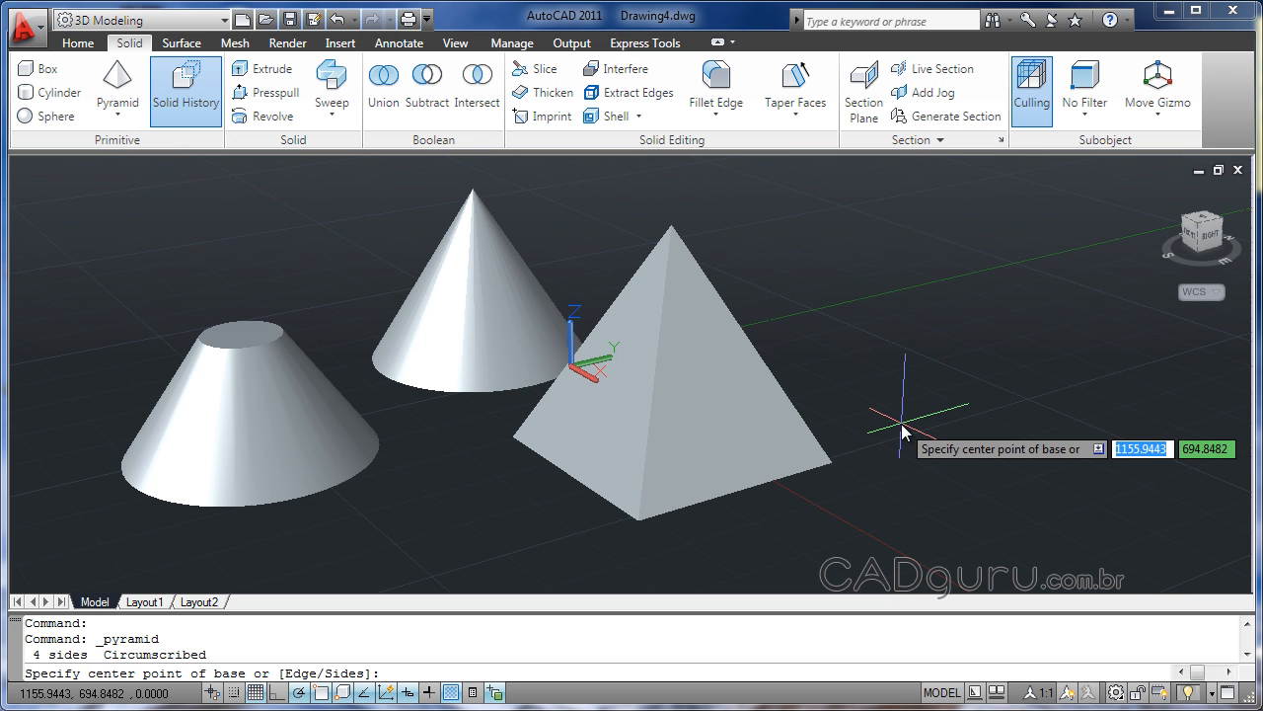
key("Down")
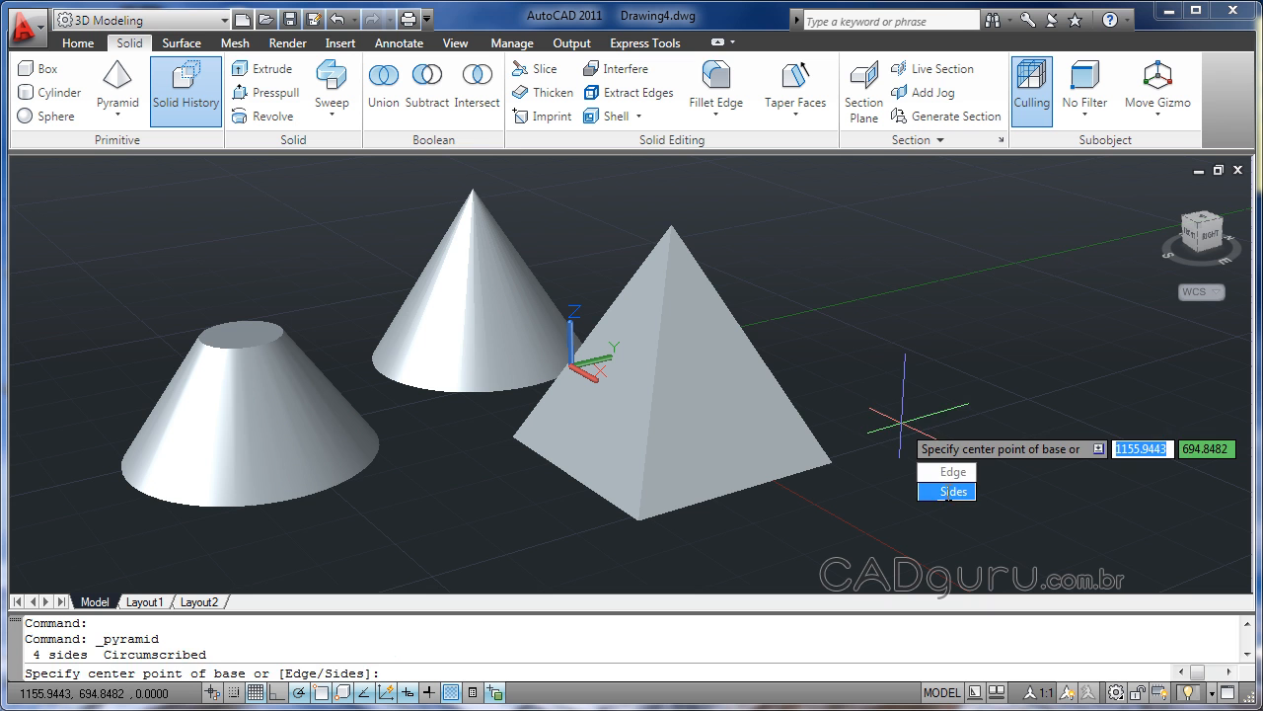
left_click(949, 491)
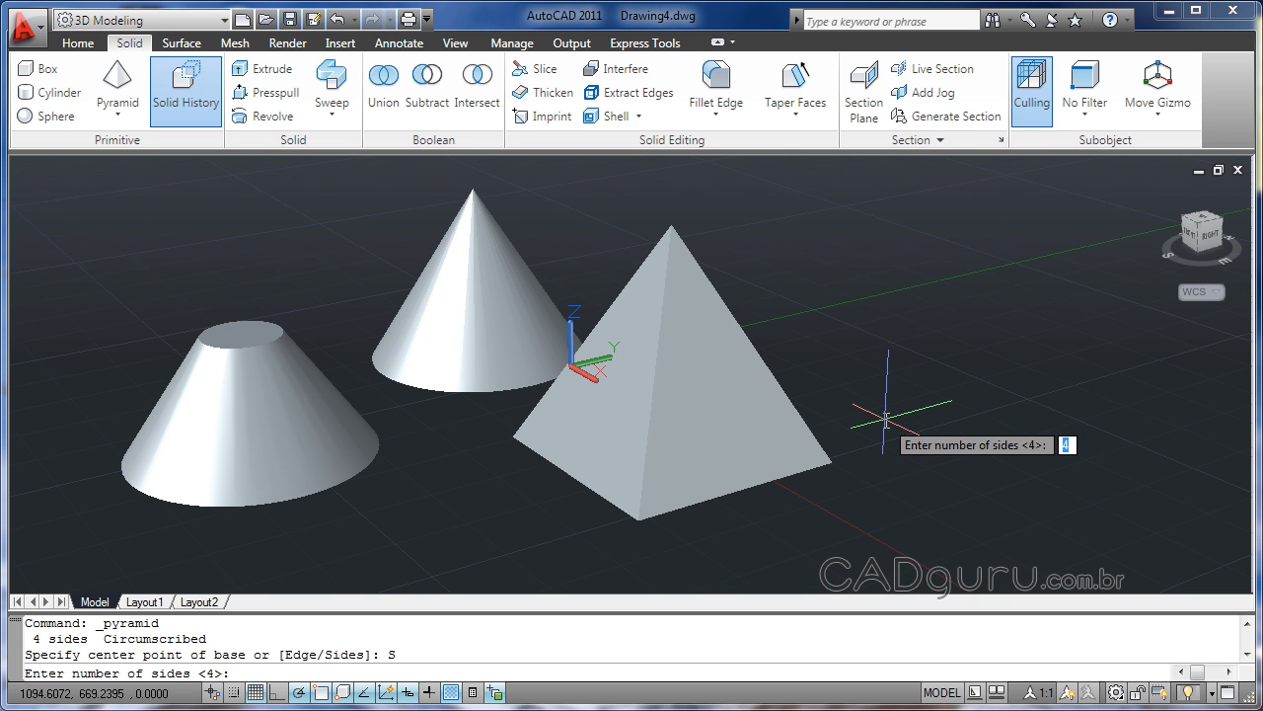
type("5")
key("Return")
left_click(877, 419)
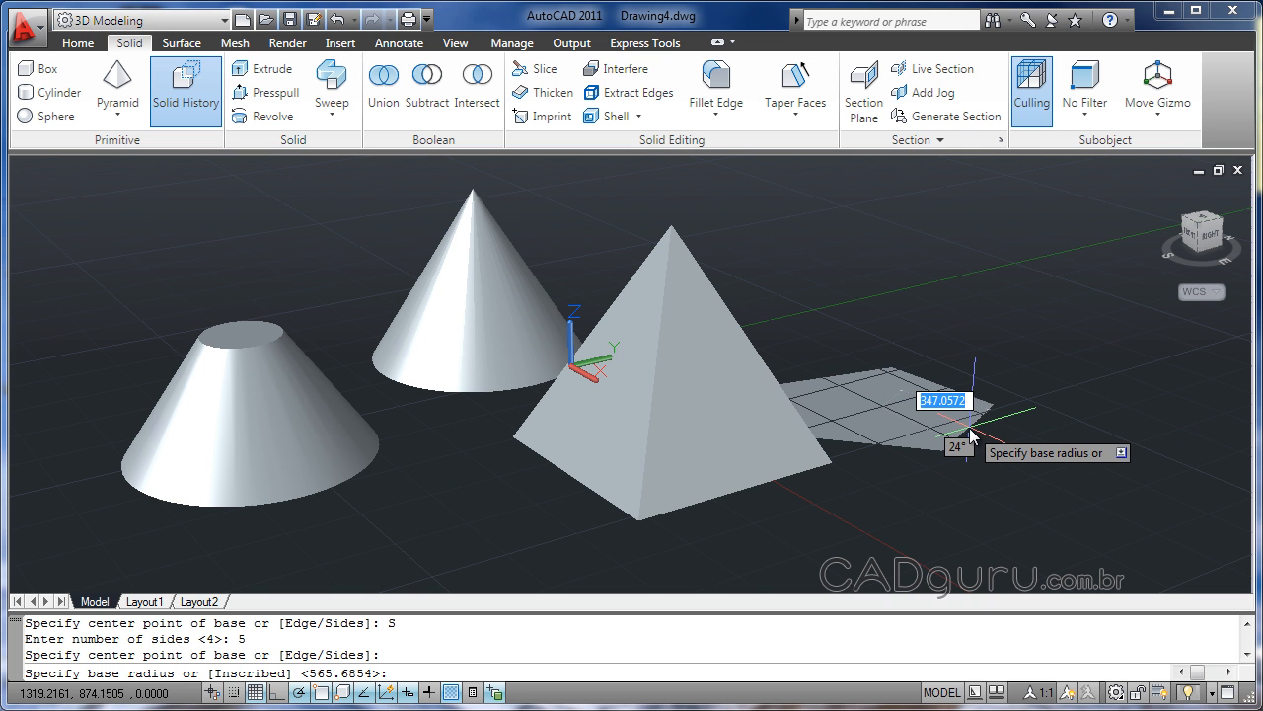
key("Escape")
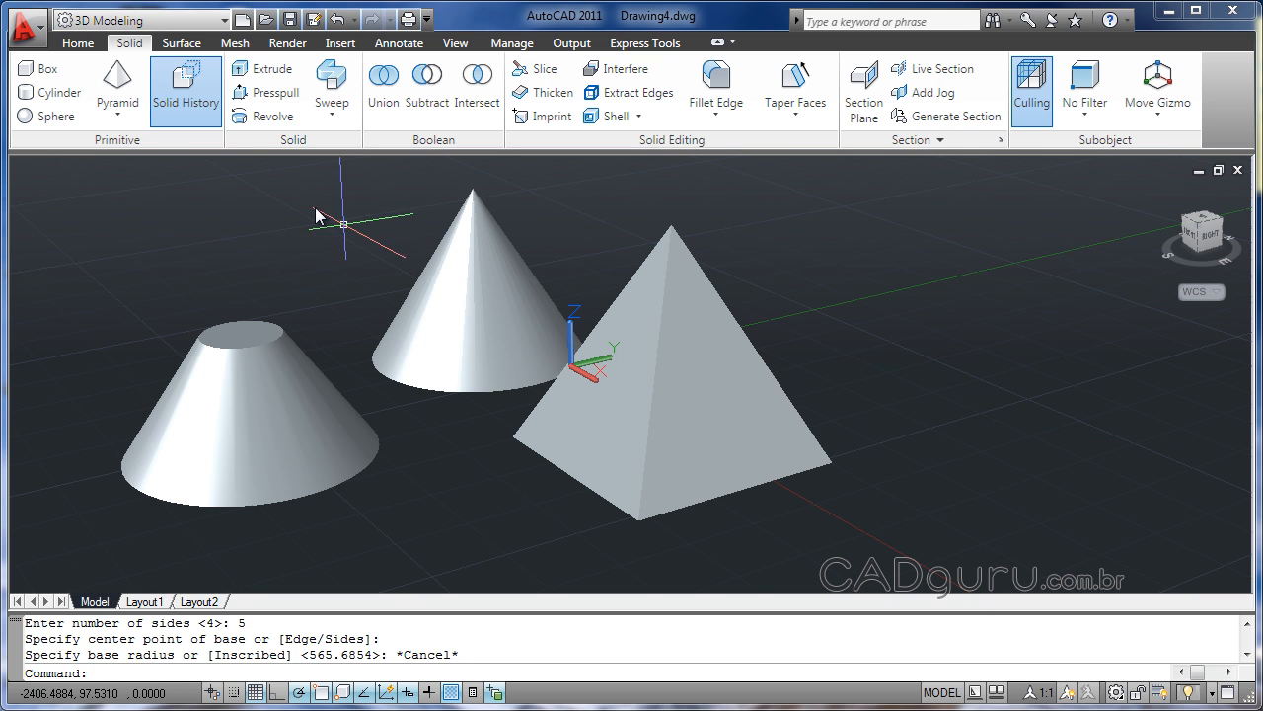
Create a five-sided solid pyramid in front of the truncated cone, with a base radius of about 180 and a height of about 790.
left_click(117, 84)
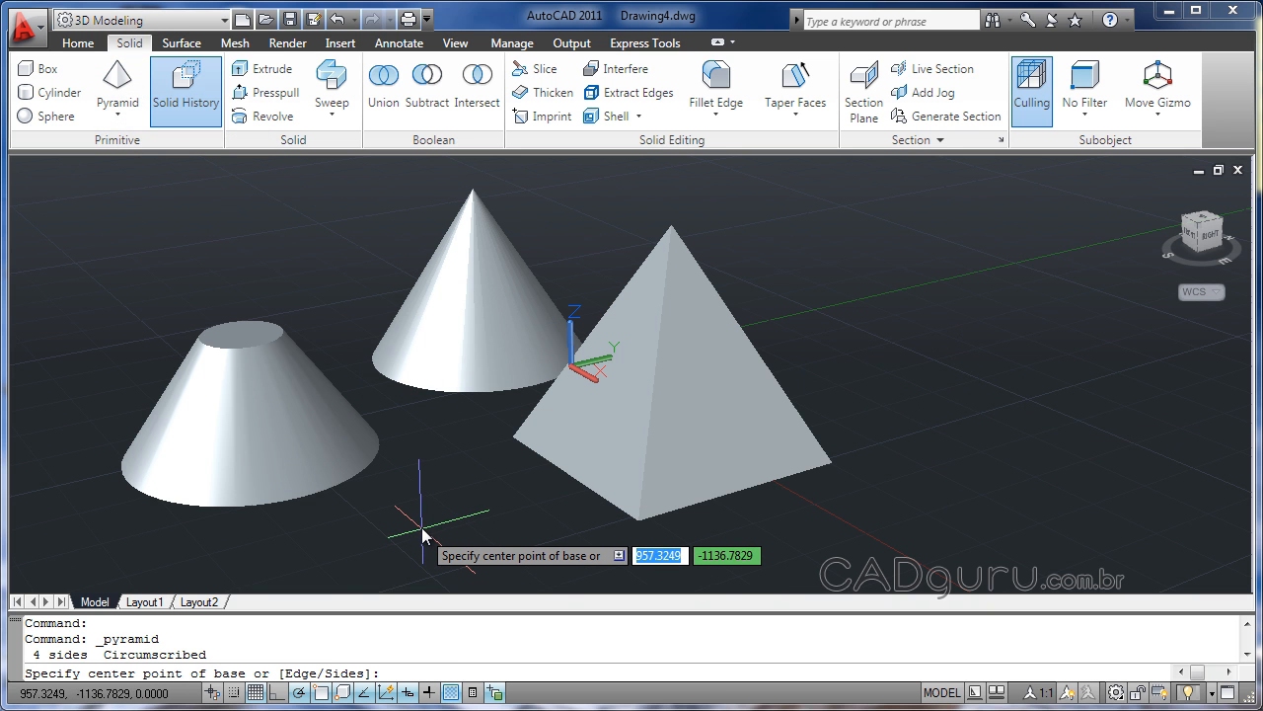
type("s")
key("Return")
type("5")
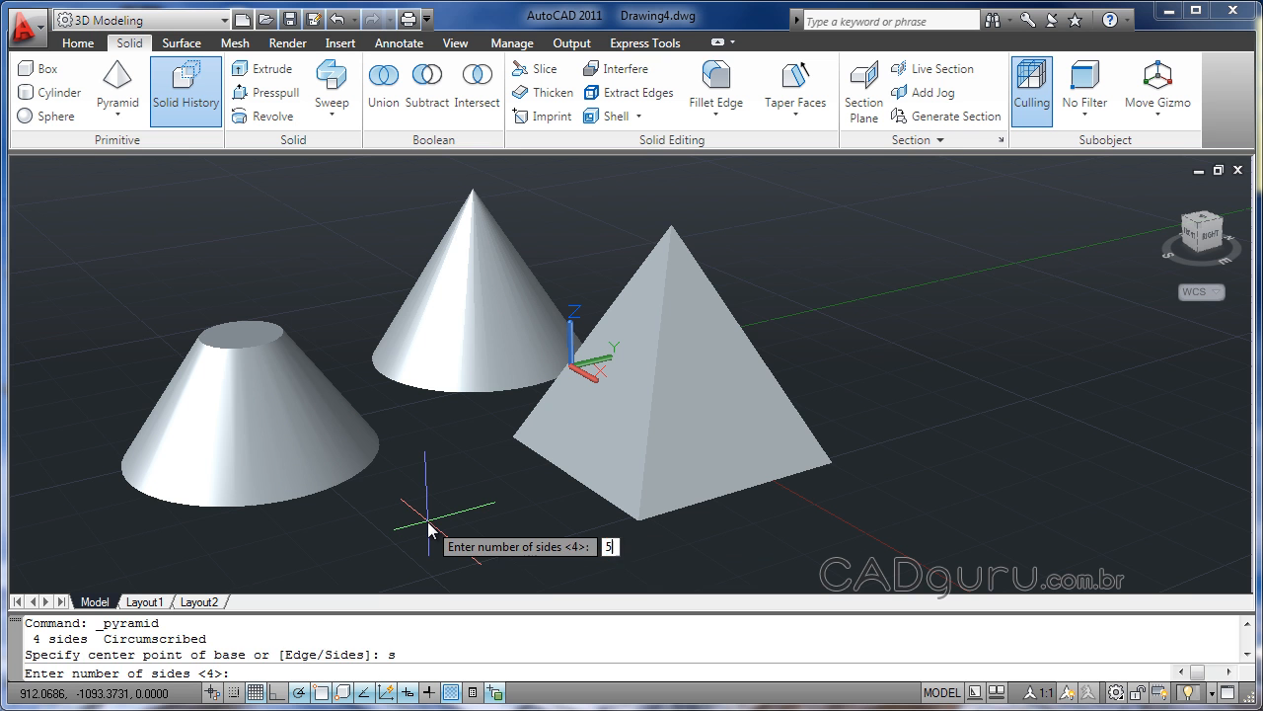
key("Return")
left_click(357, 546)
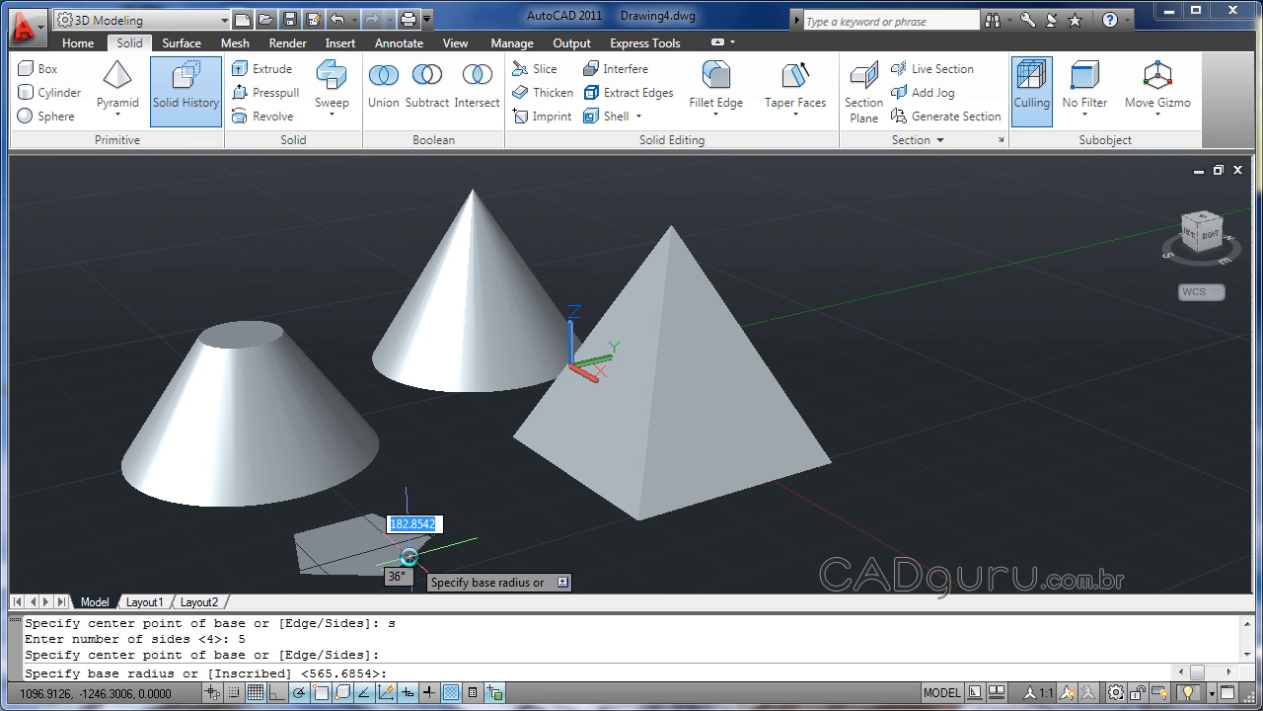
left_click(409, 556)
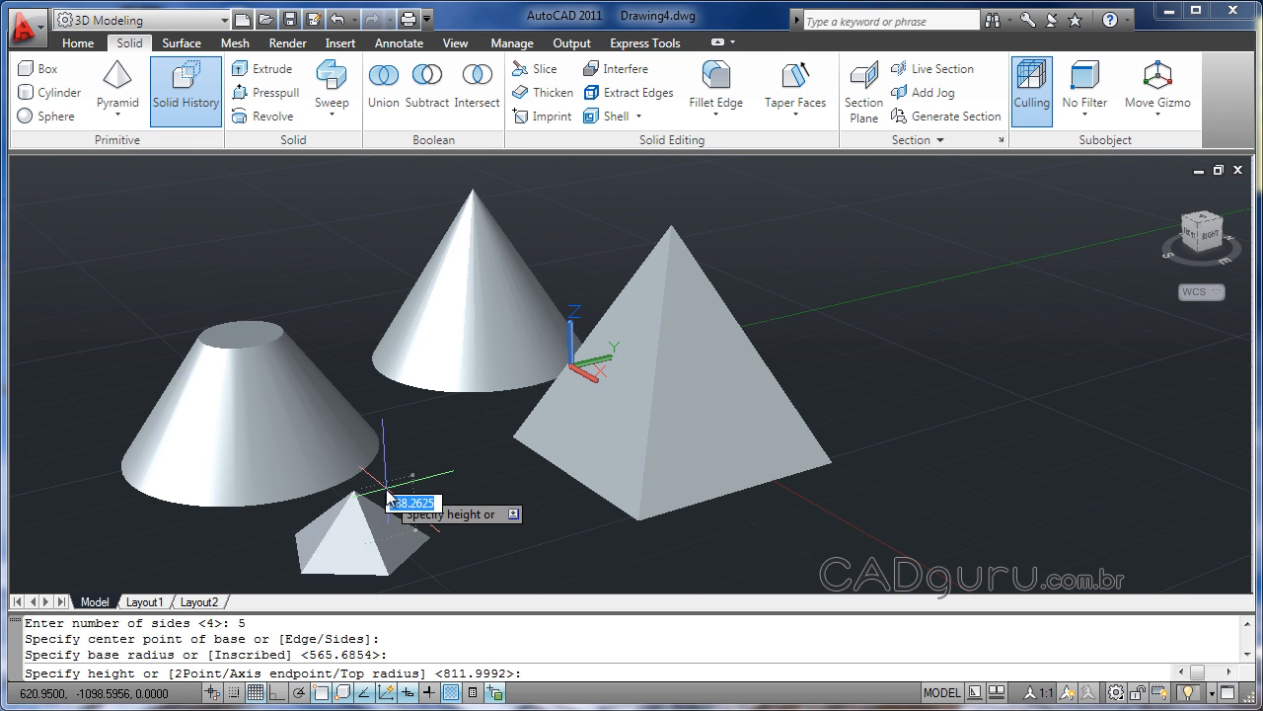
left_click(347, 300)
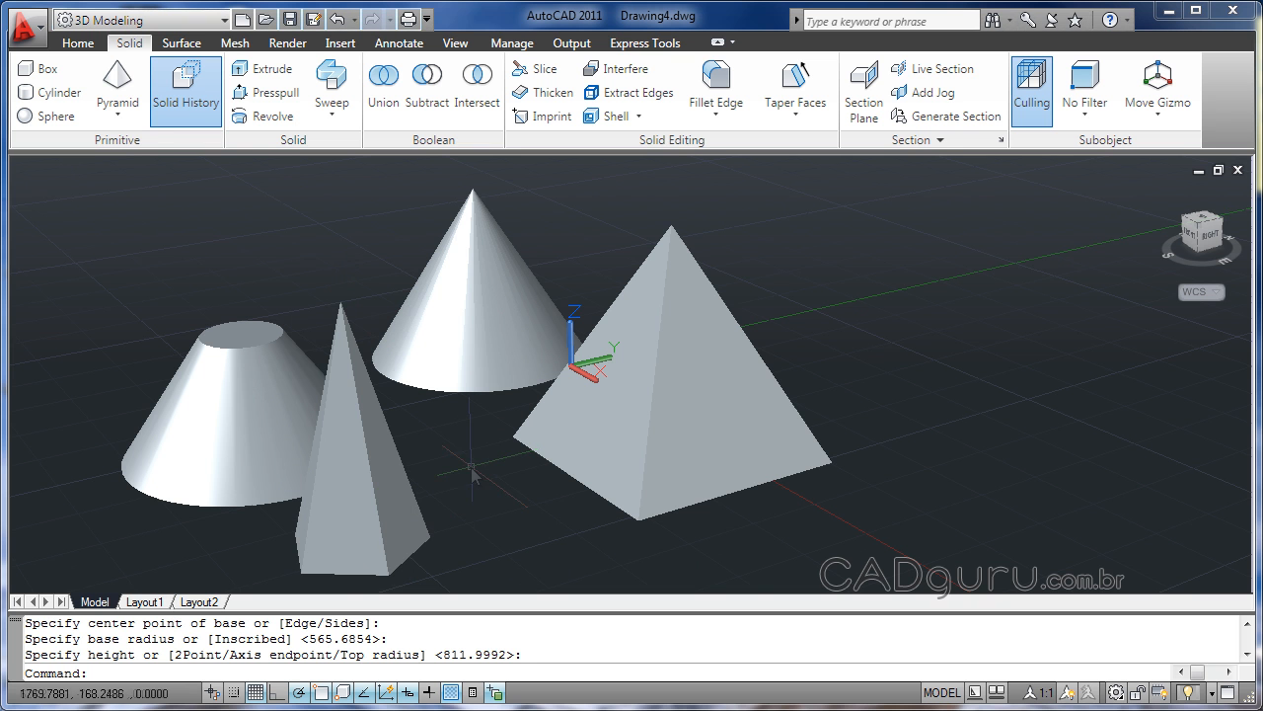
Create a truncated five-sided pyramid beside the four-sided one, using the Top radius option and a height of about 368.
left_click(111, 87)
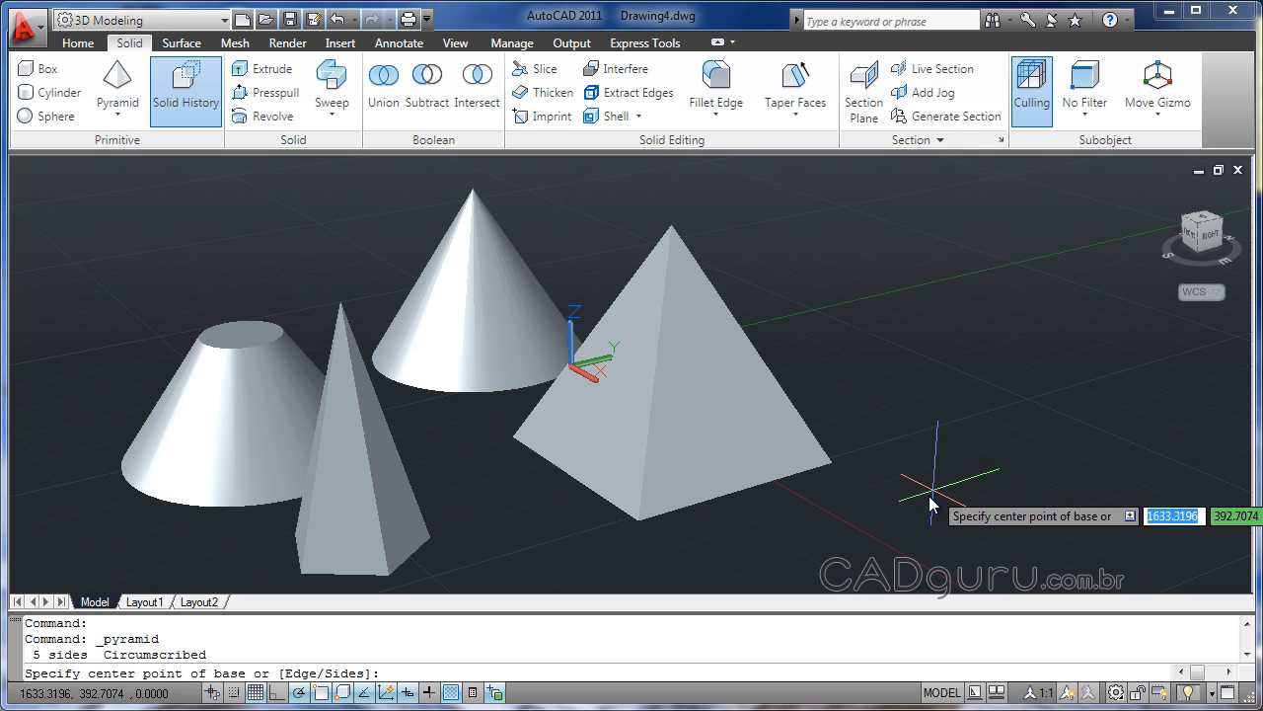
left_click(920, 503)
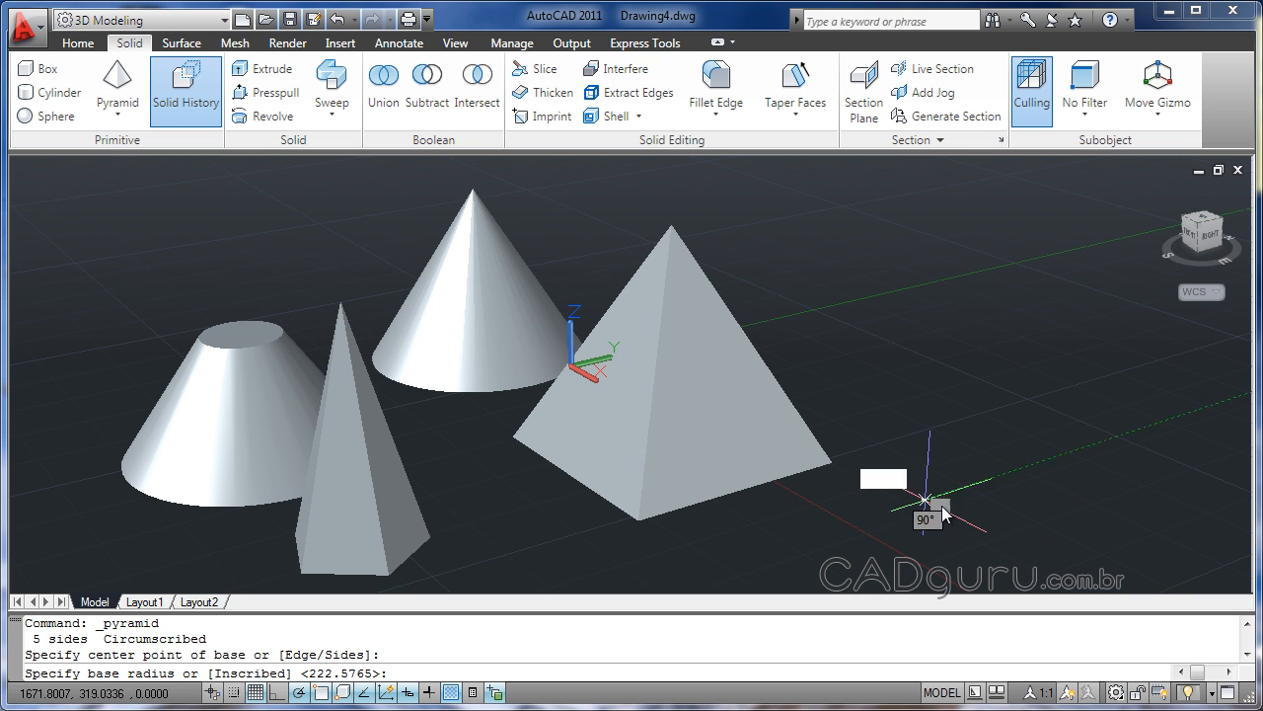
left_click(1005, 528)
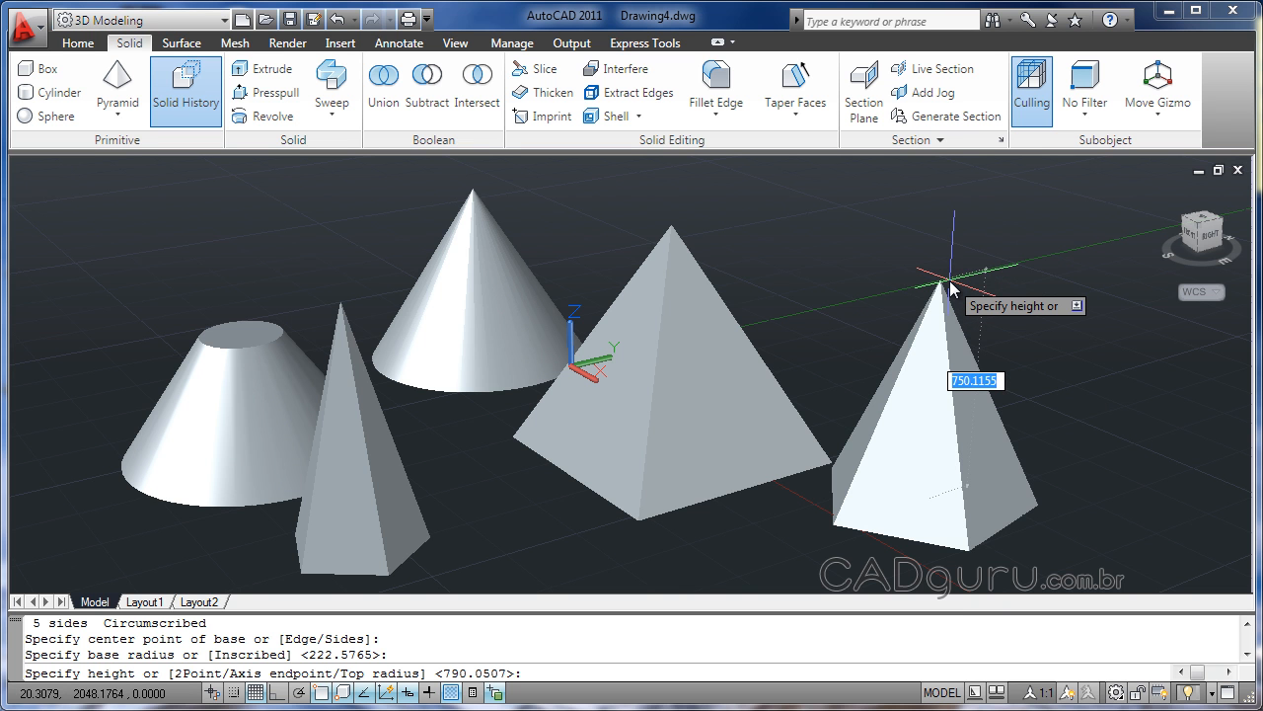
key("Down")
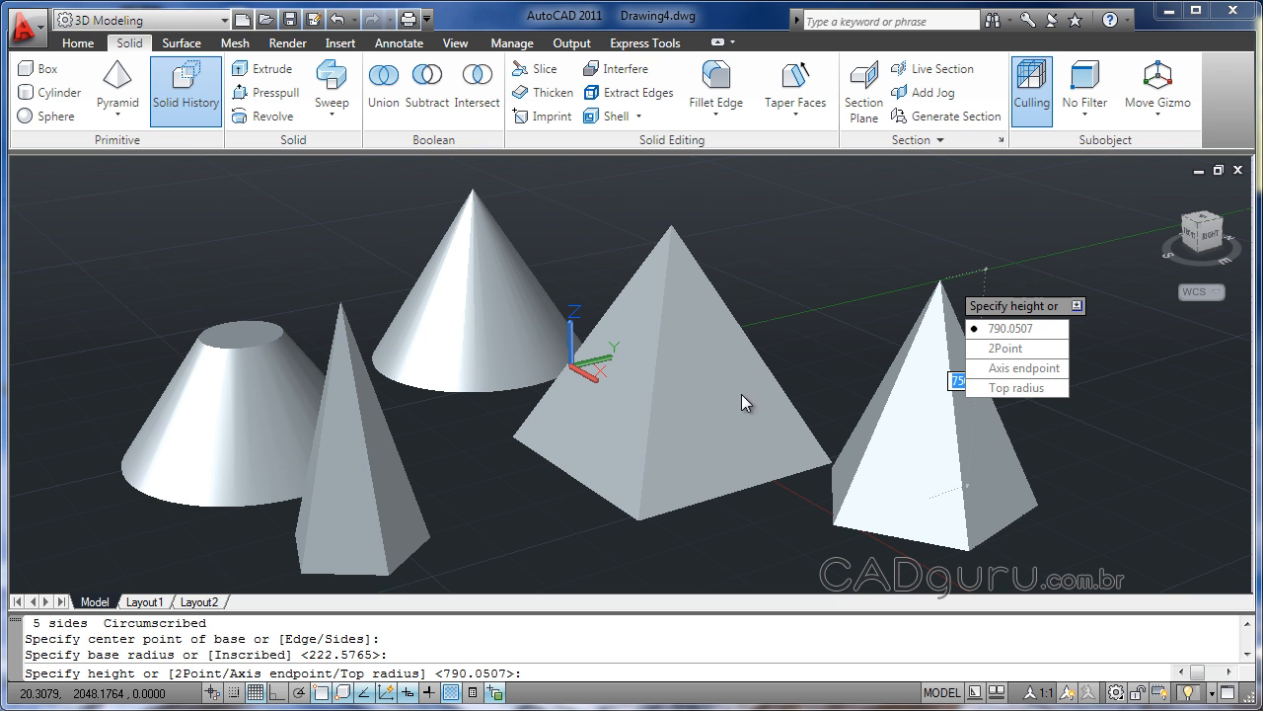
left_click(1015, 388)
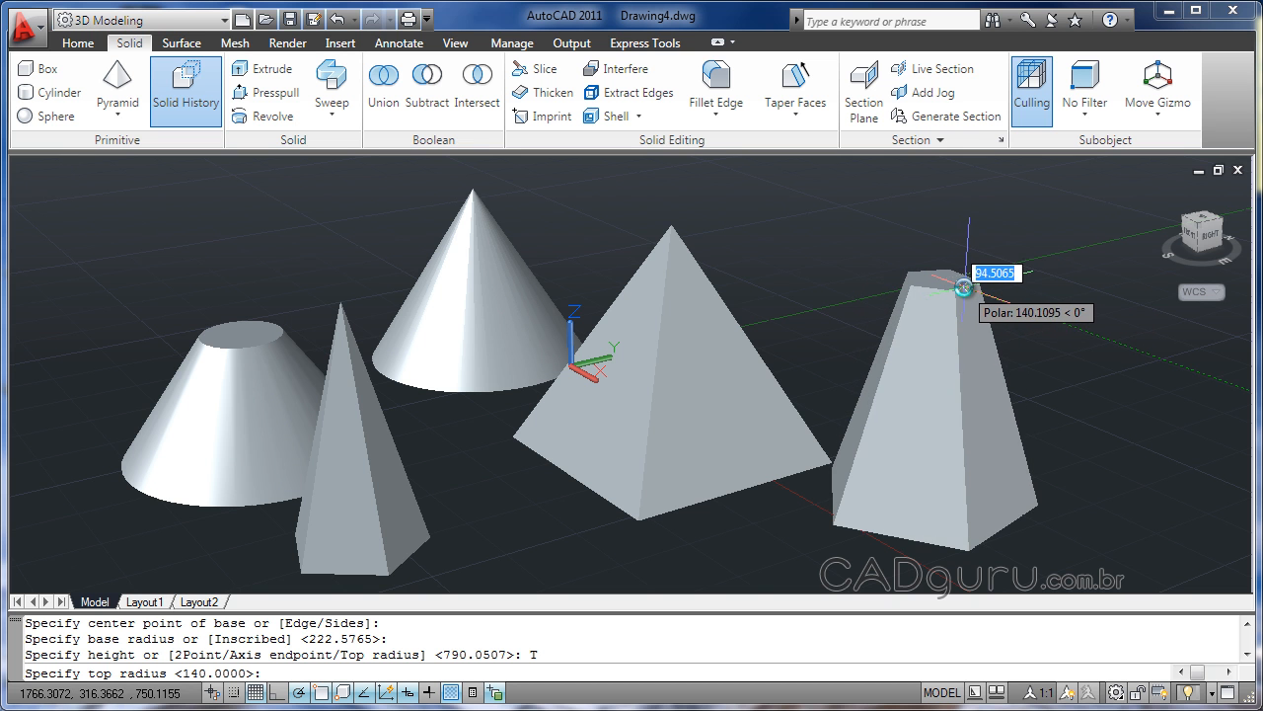
left_click(970, 287)
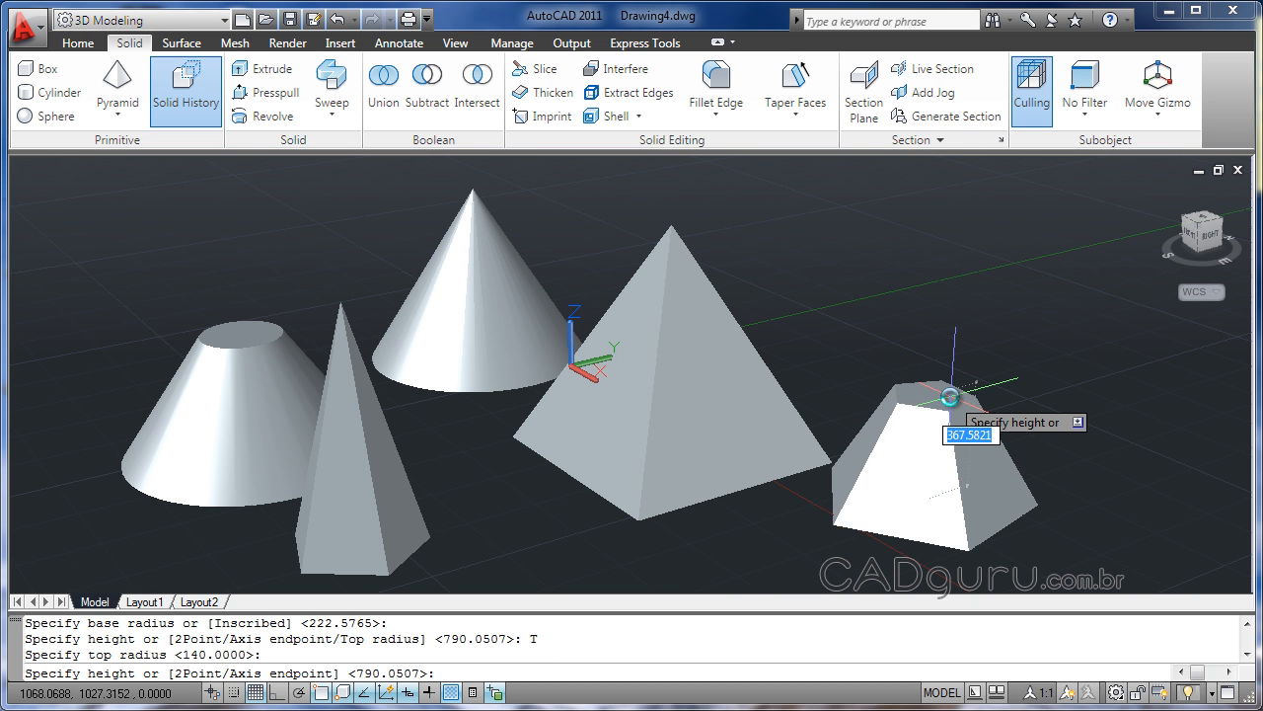
left_click(949, 397)
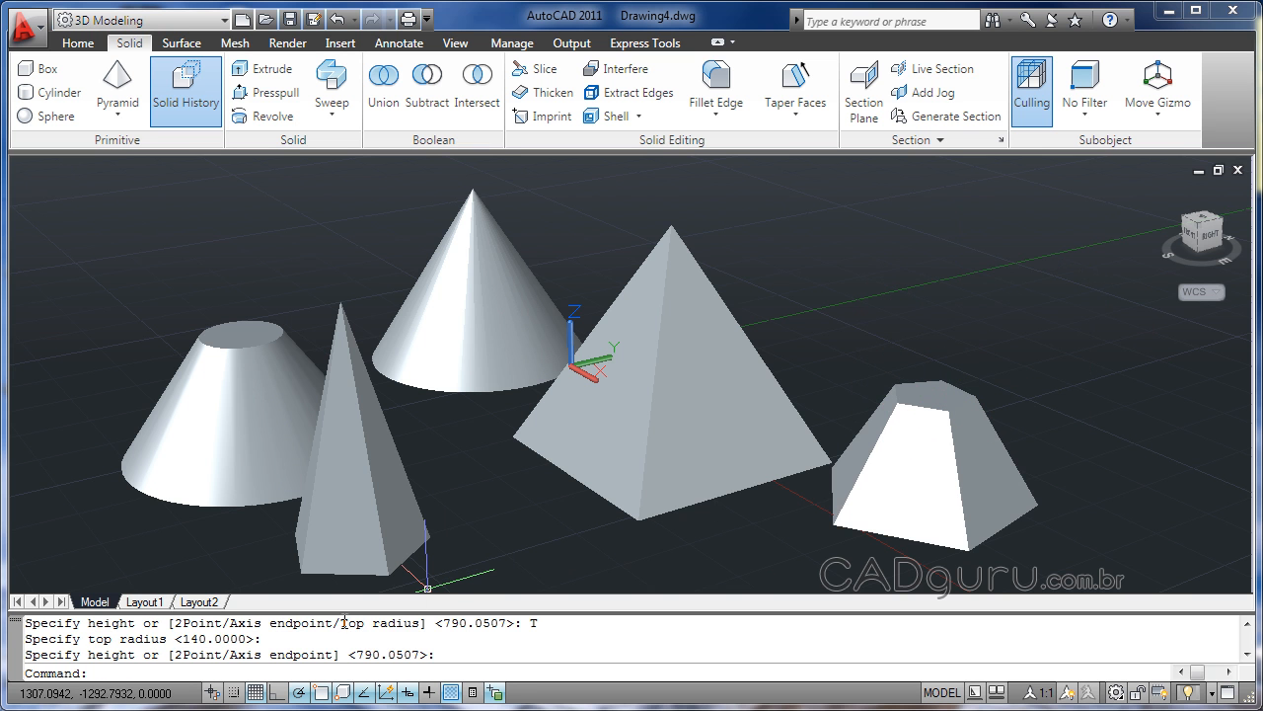
left_click_drag(340, 622, 423, 622)
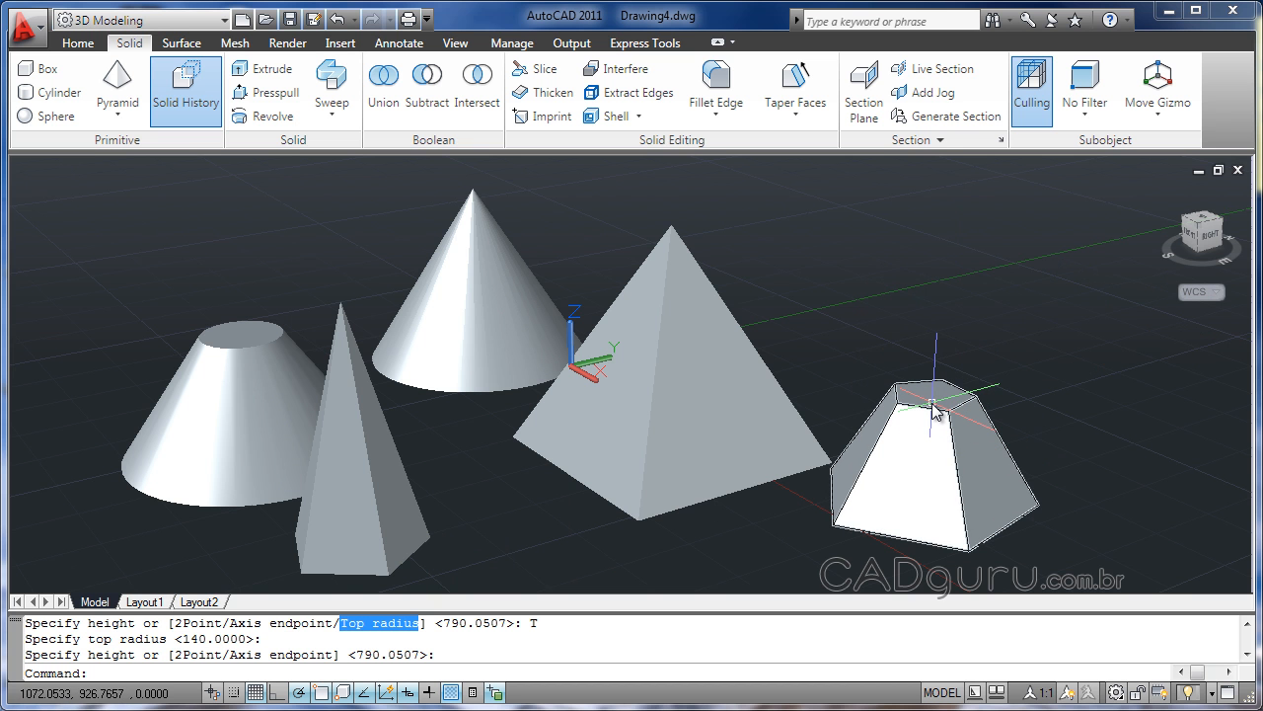
mouse_move(935, 412)
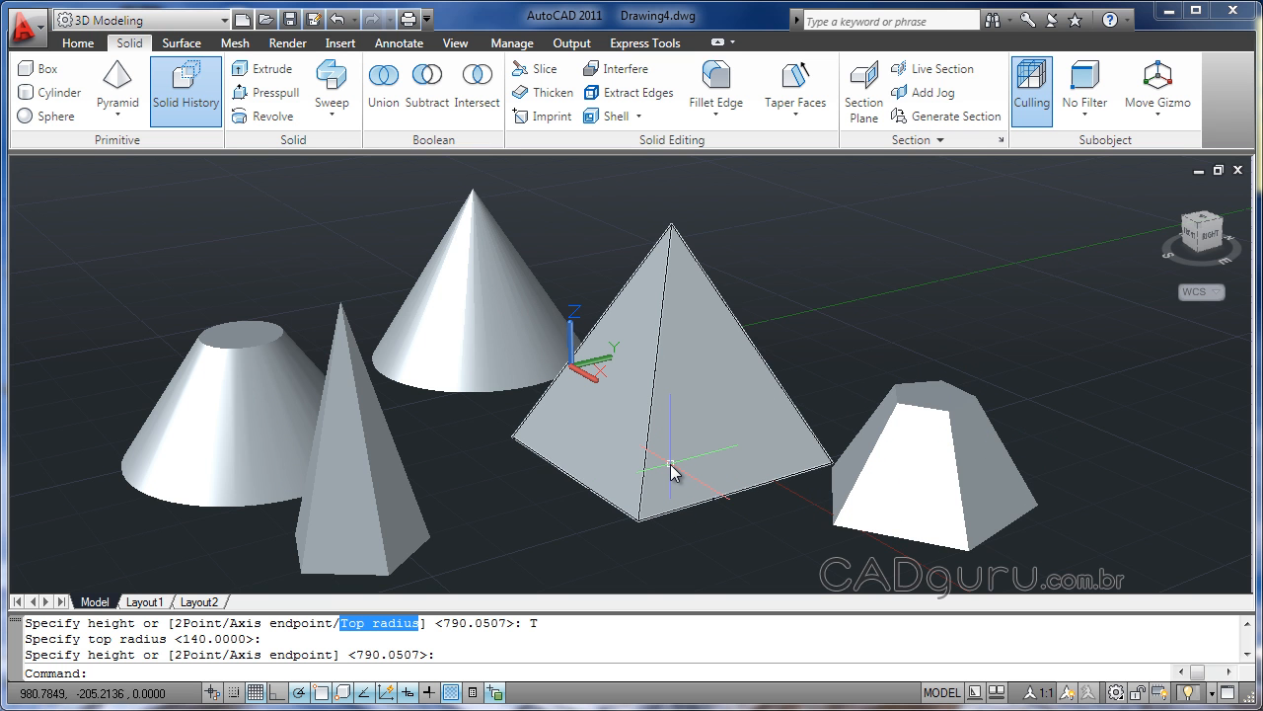
mouse_move(670, 463)
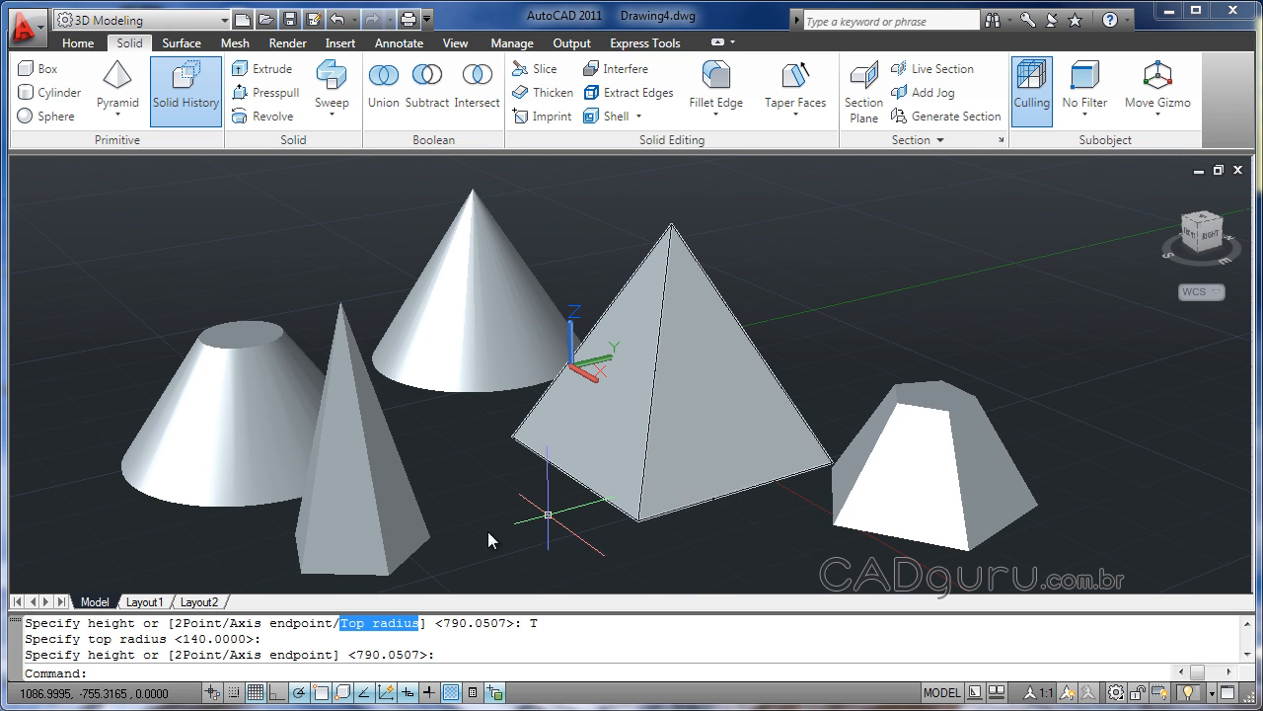